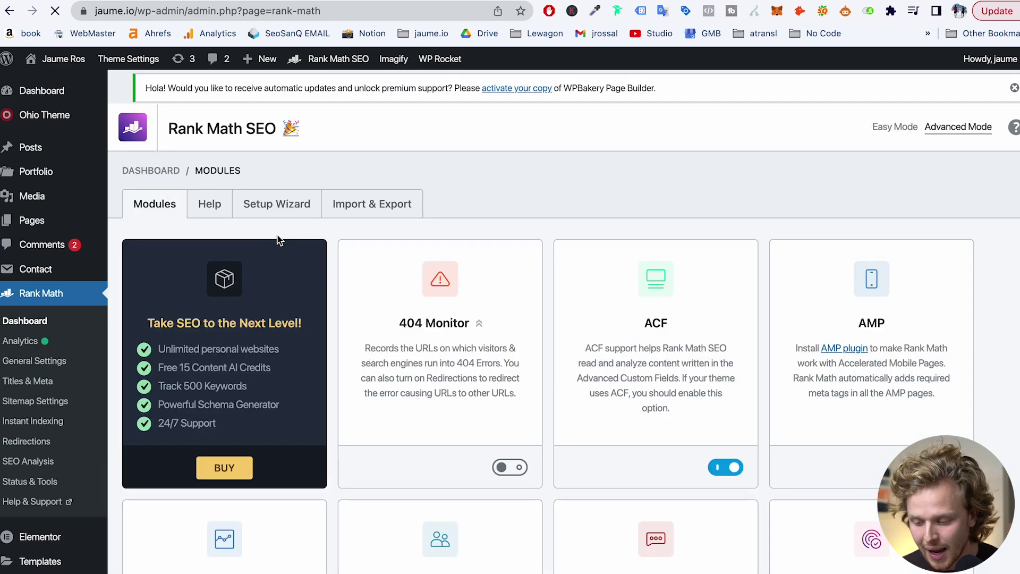
Step: Launch the Rank Math setup wizard and start it in Advanced mode
click(275, 202)
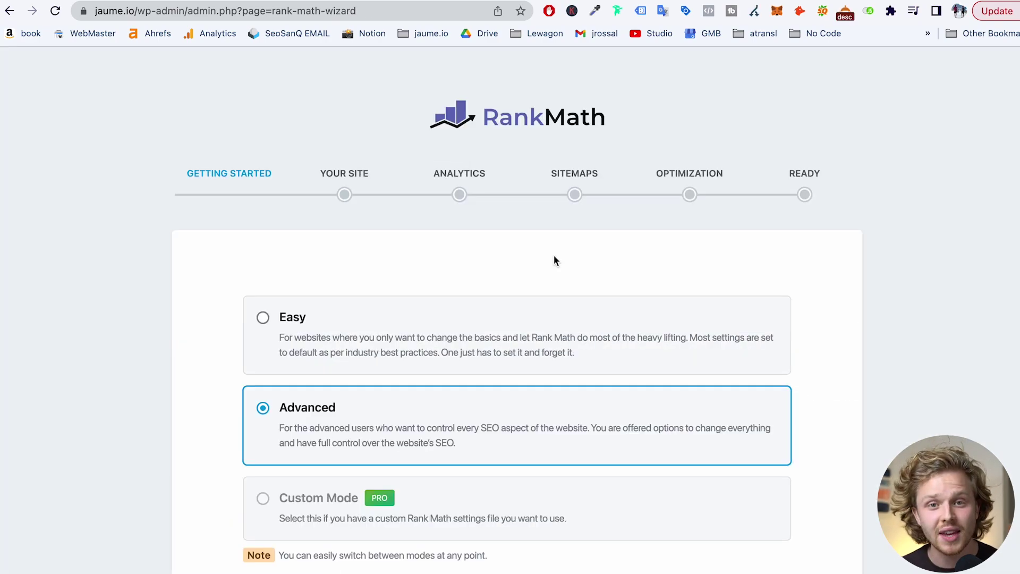
scroll(553, 260, down, 1)
scroll(553, 260, down, 2)
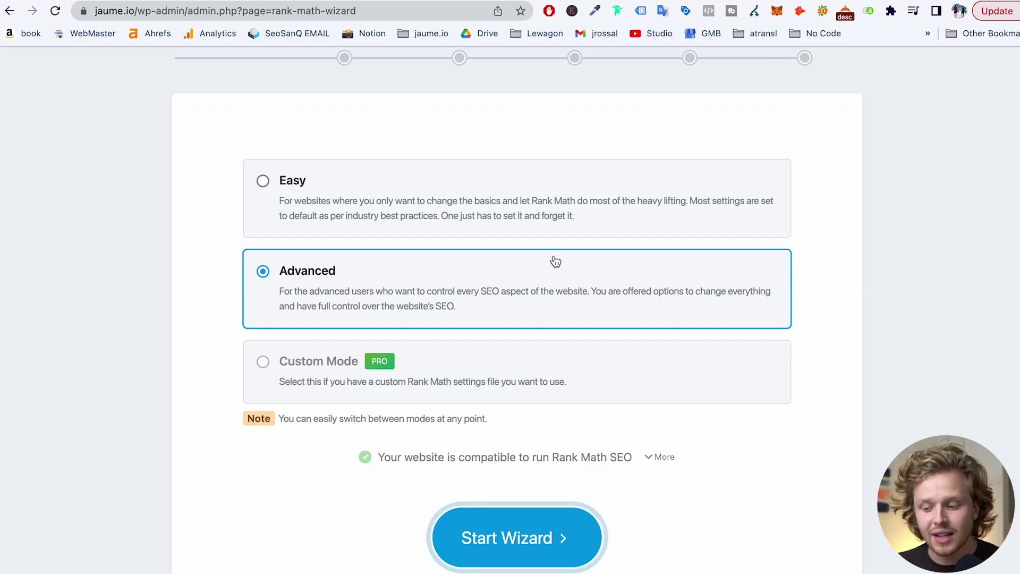
scroll(553, 261, up, 3)
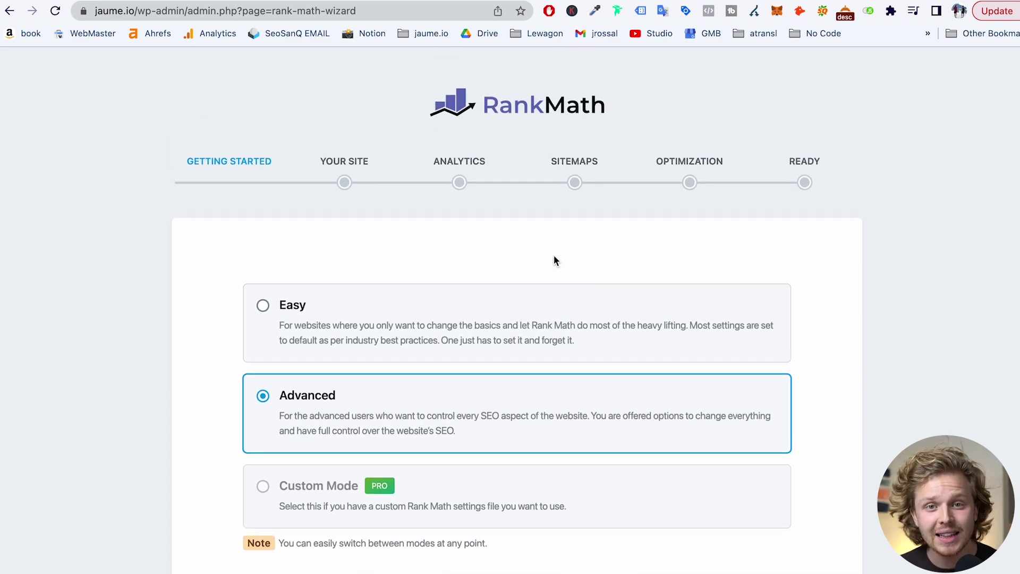
scroll(553, 261, down, 3)
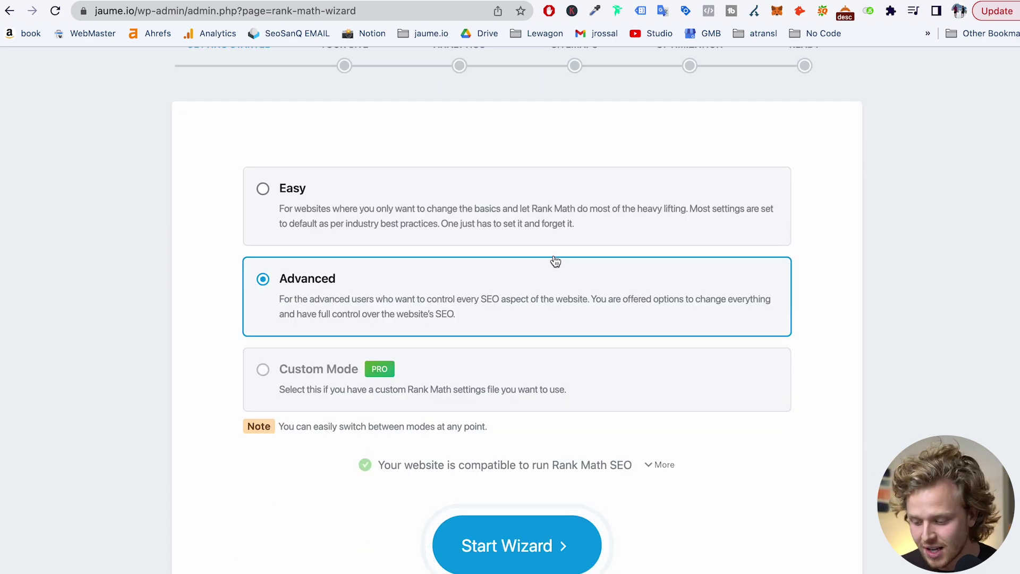
click(511, 539)
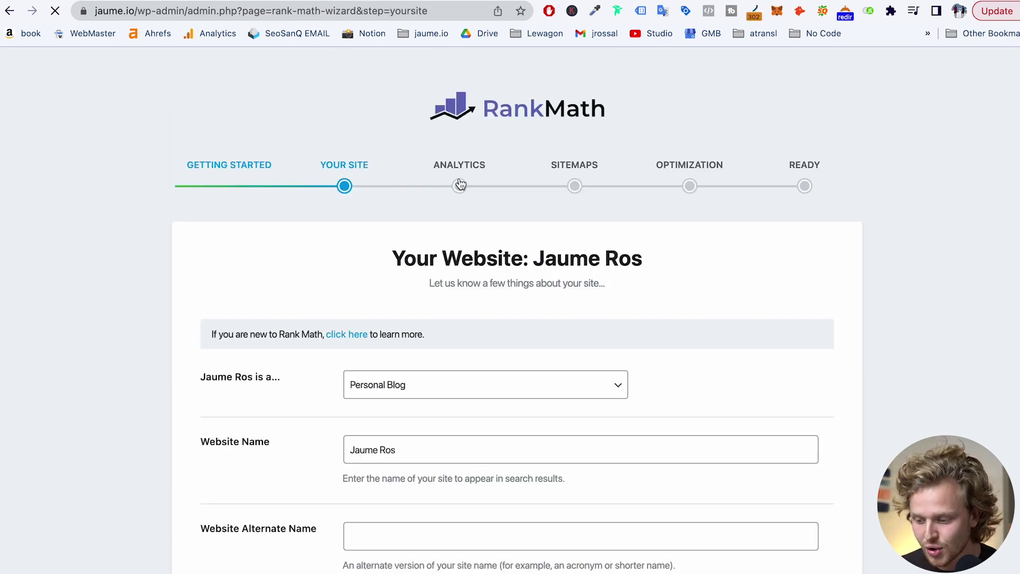
Step: Continue past the Google services connection step and review the following wizard pages
click(461, 184)
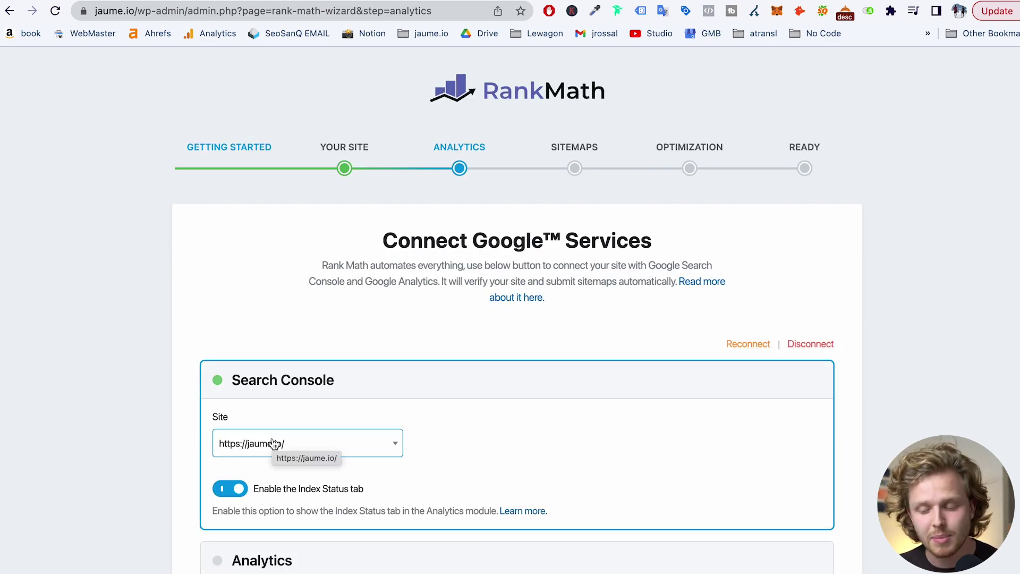
scroll(274, 444, down, 8)
scroll(349, 349, down, 4)
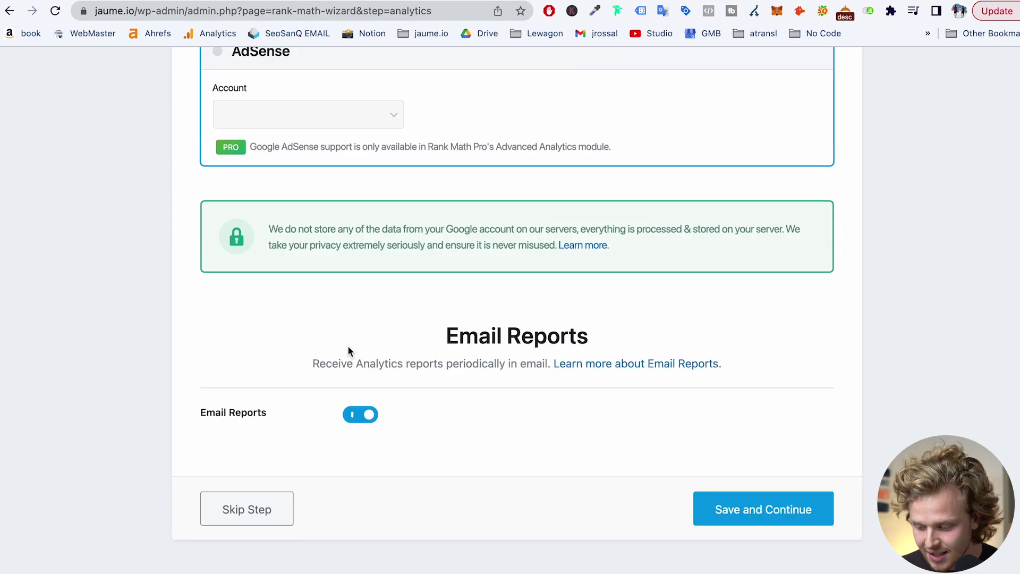
scroll(349, 348, up, 13)
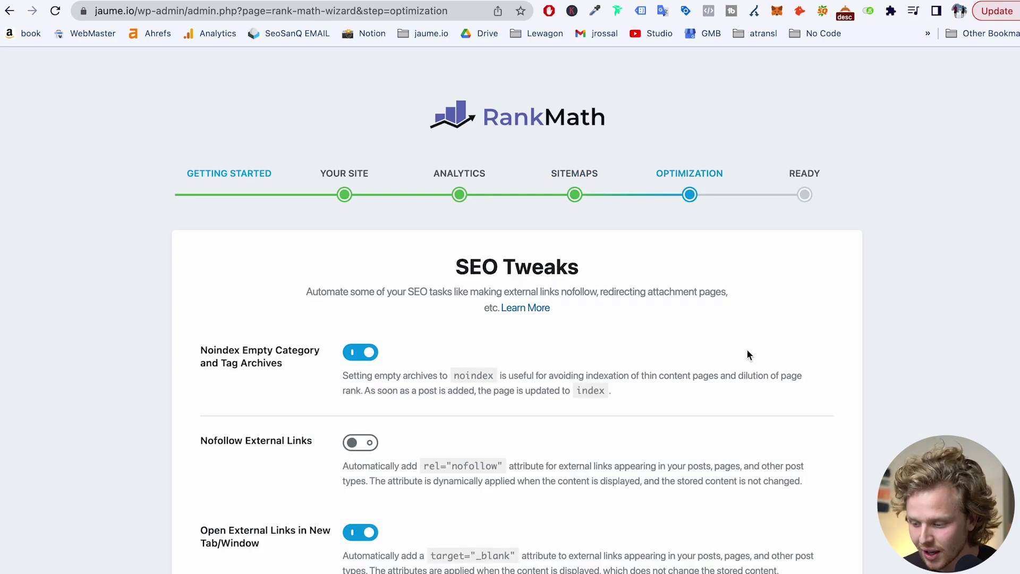
scroll(747, 351, down, 3)
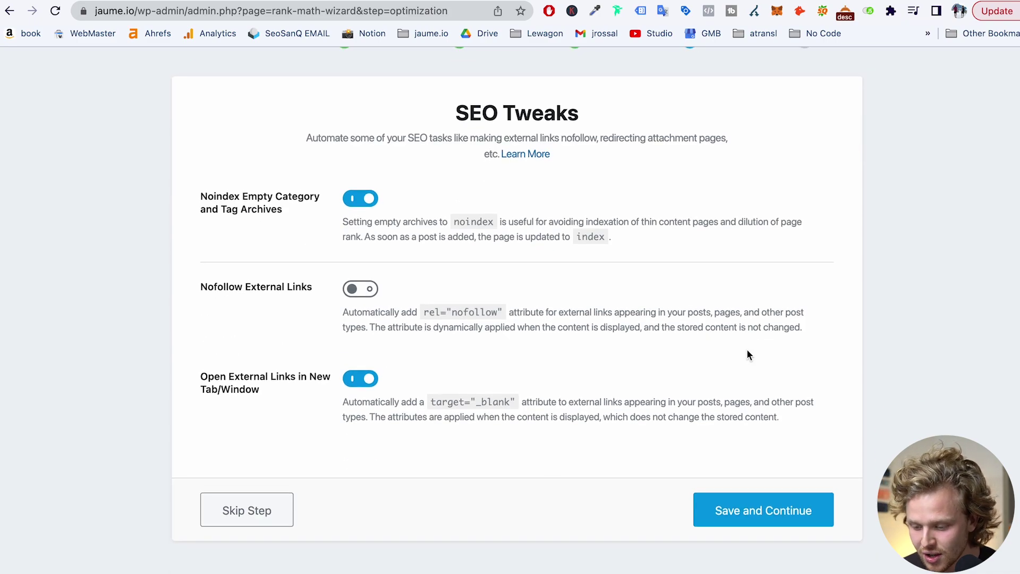
scroll(614, 394, up, 3)
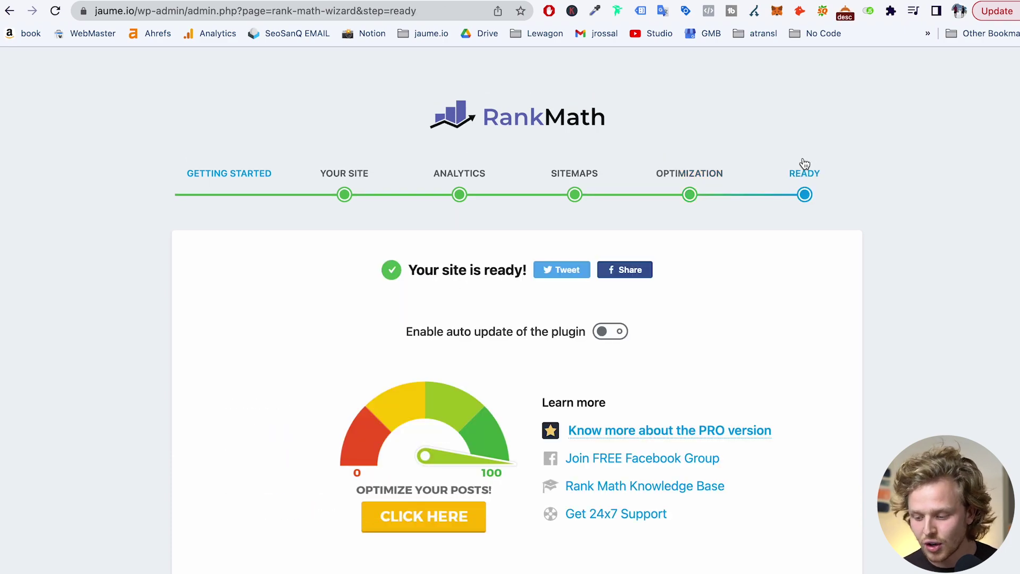
scroll(293, 570, down, 1)
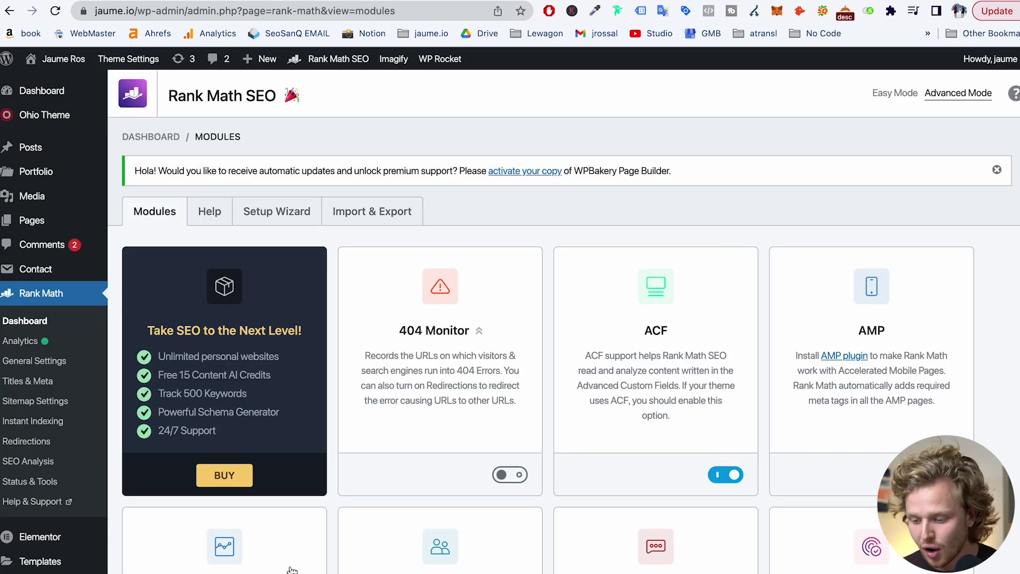
Step: Scroll through the Rank Math modules, then open the 'Vegan brownie recipe' post for editing
scroll(644, 380, down, 9)
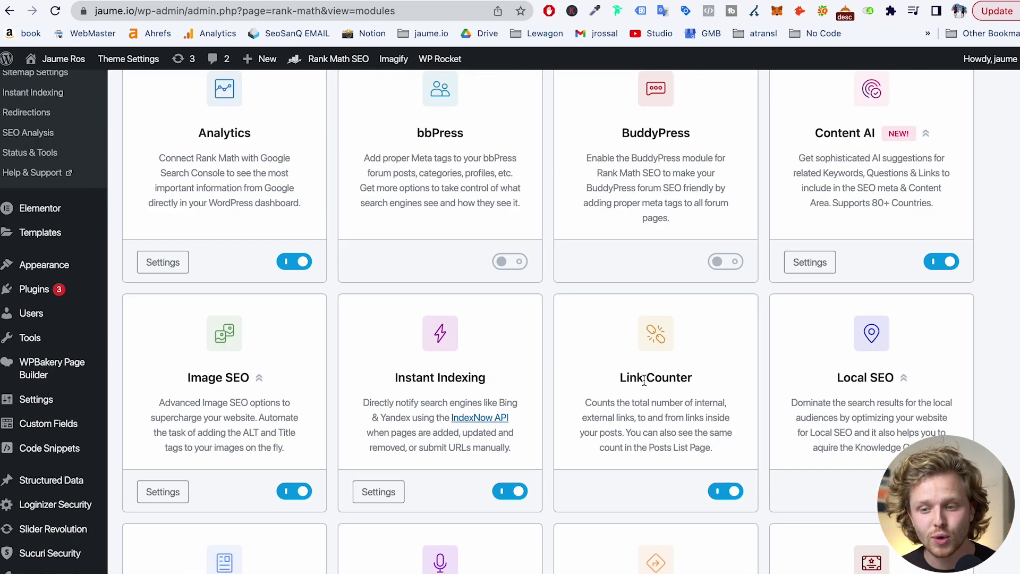
scroll(644, 381, down, 13)
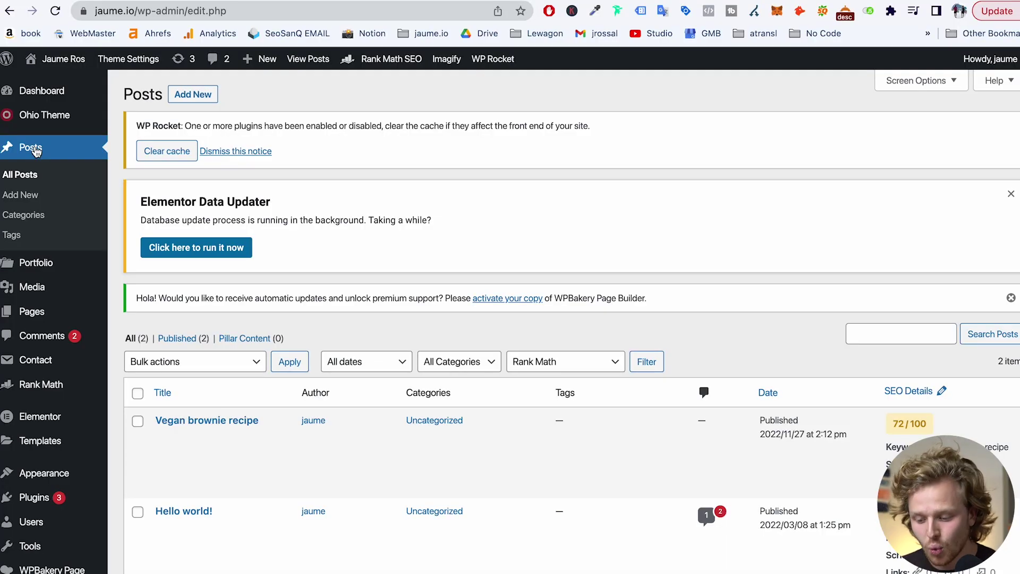
scroll(499, 341, down, 1)
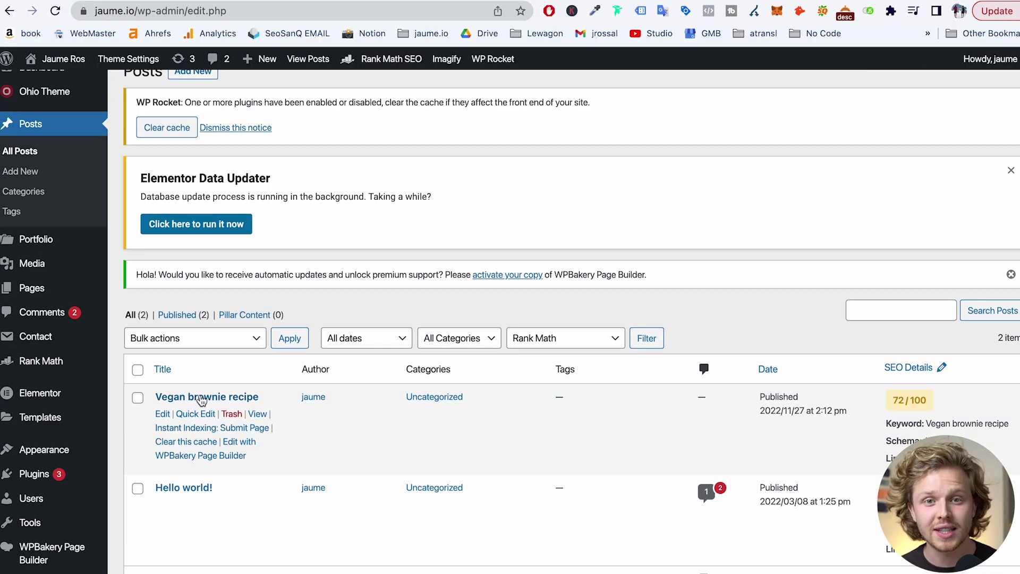
click(201, 400)
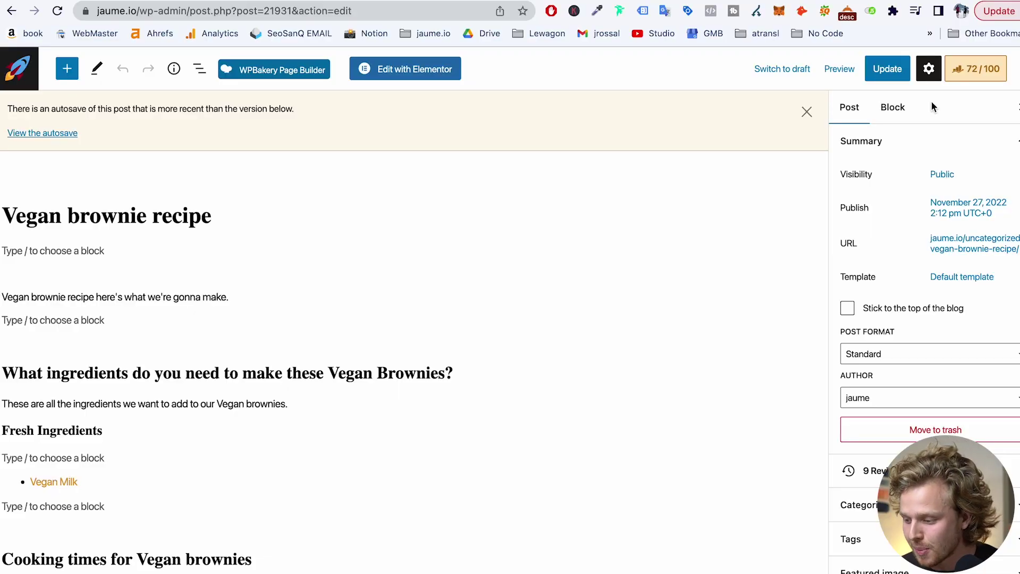
Step: Show the post's 72/100 Rank Math panel and review the focus keyword and Basic SEO checks
click(975, 70)
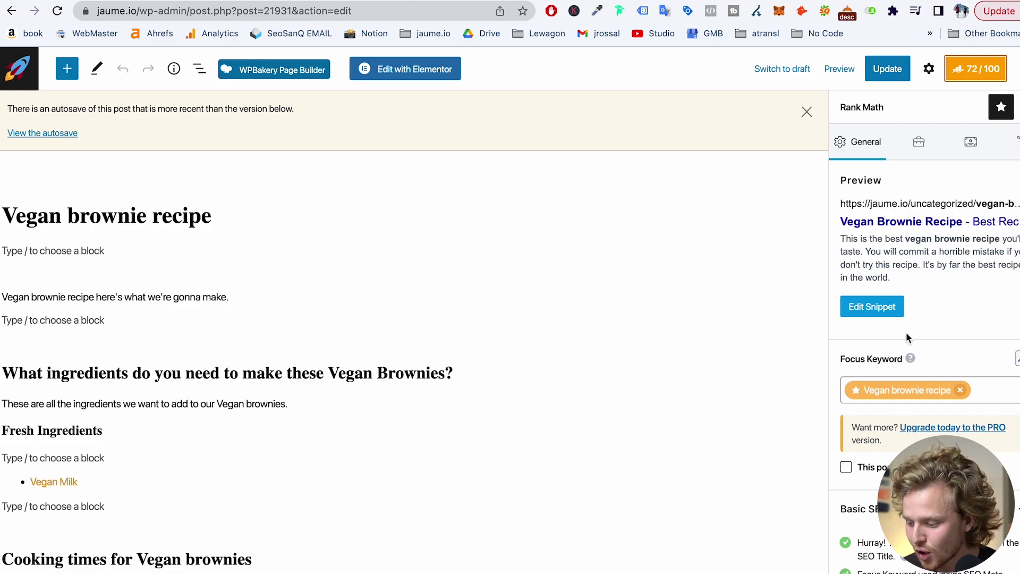
scroll(906, 332, down, 5)
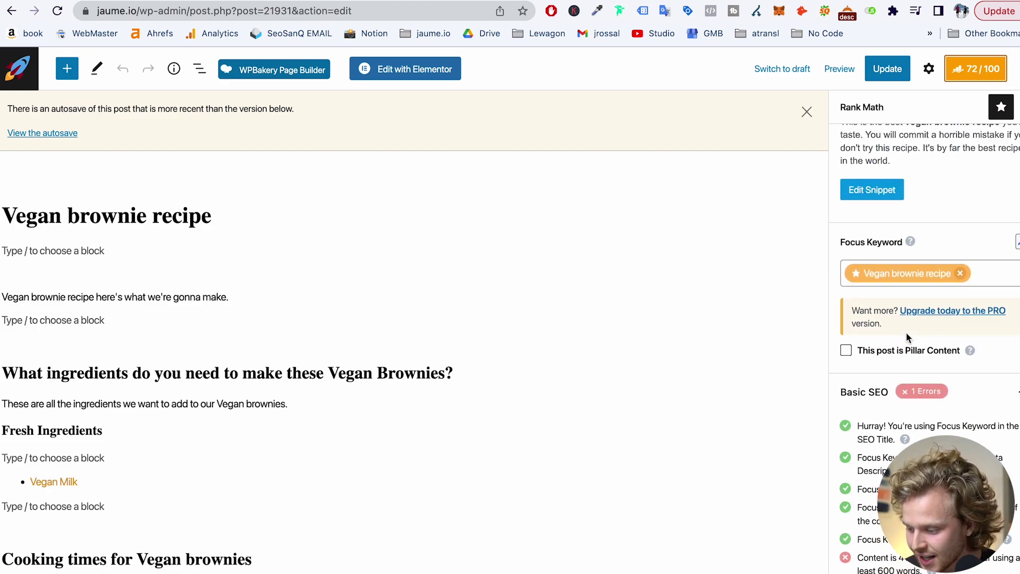
scroll(907, 333, up, 5)
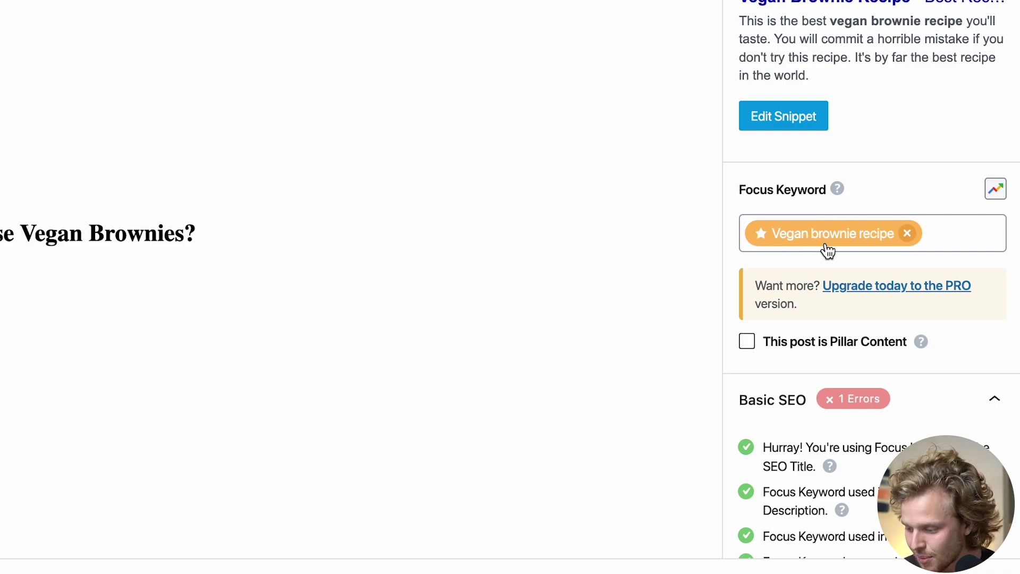
scroll(828, 251, up, 1)
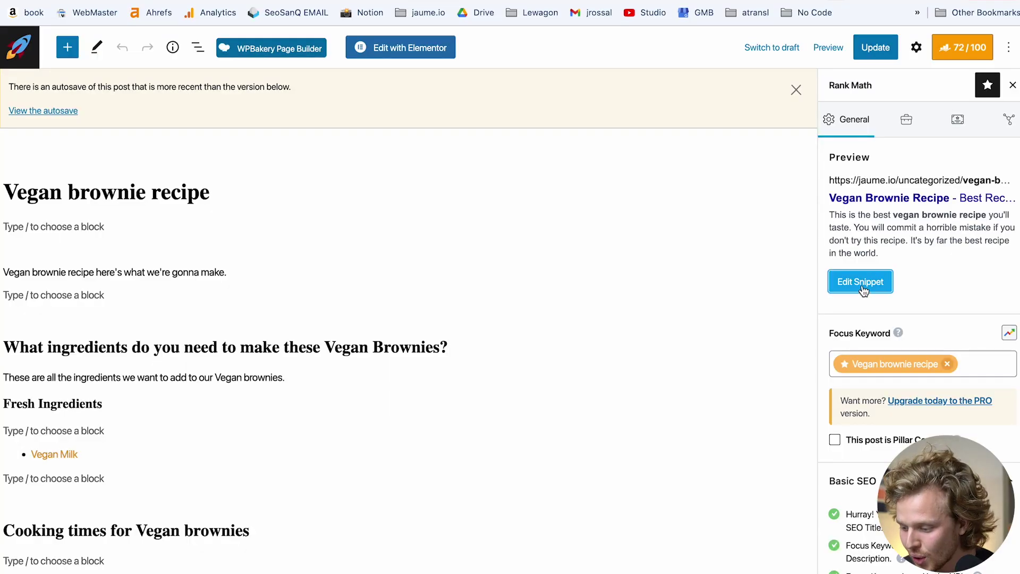
Step: Review the snippet's SEO title 'Vegan Brownie Recipe - Best Recipe EVer!!' and meta description
click(861, 282)
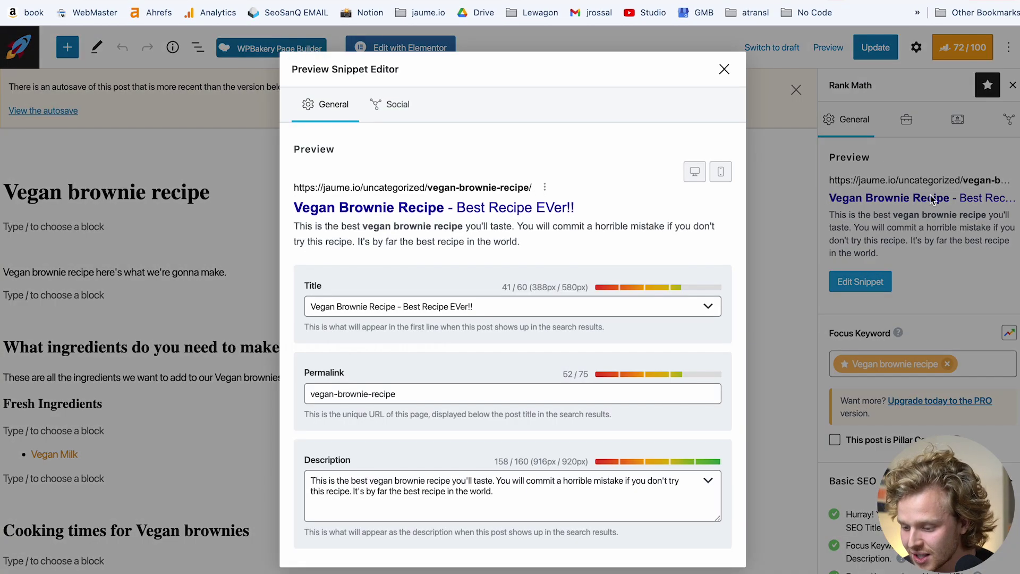
drag(304, 188, 565, 246)
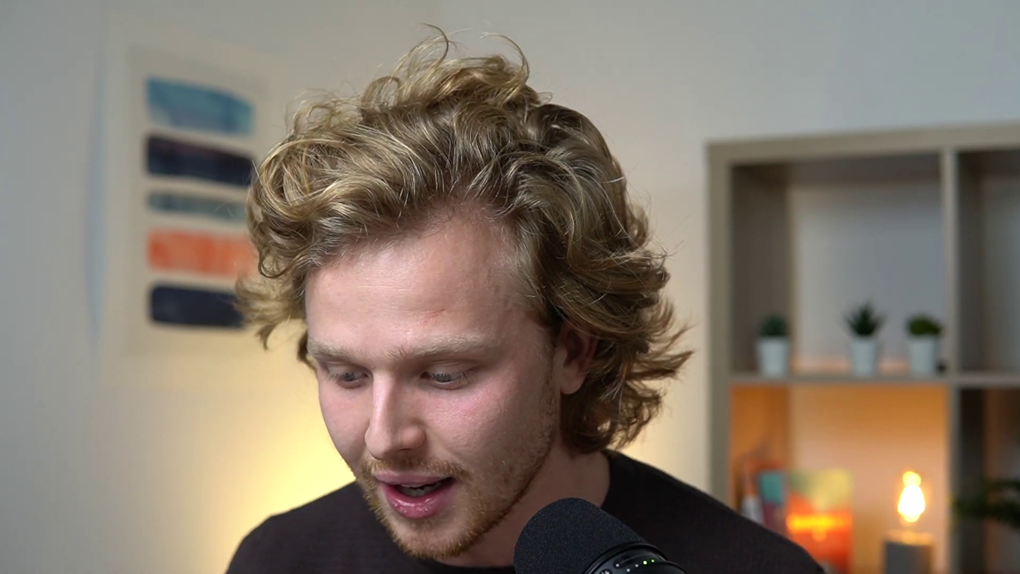
drag(311, 306, 394, 308)
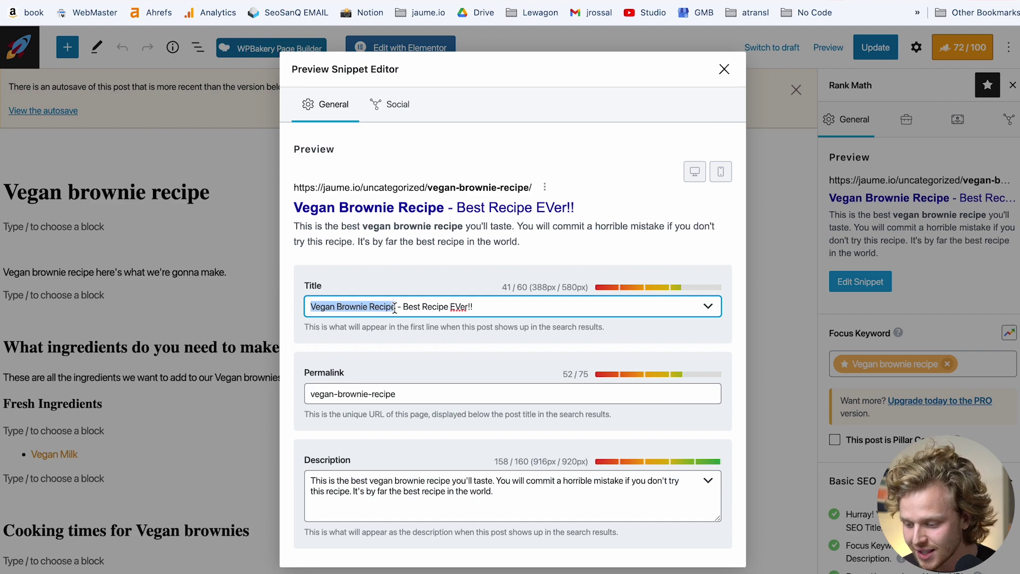
click(394, 307)
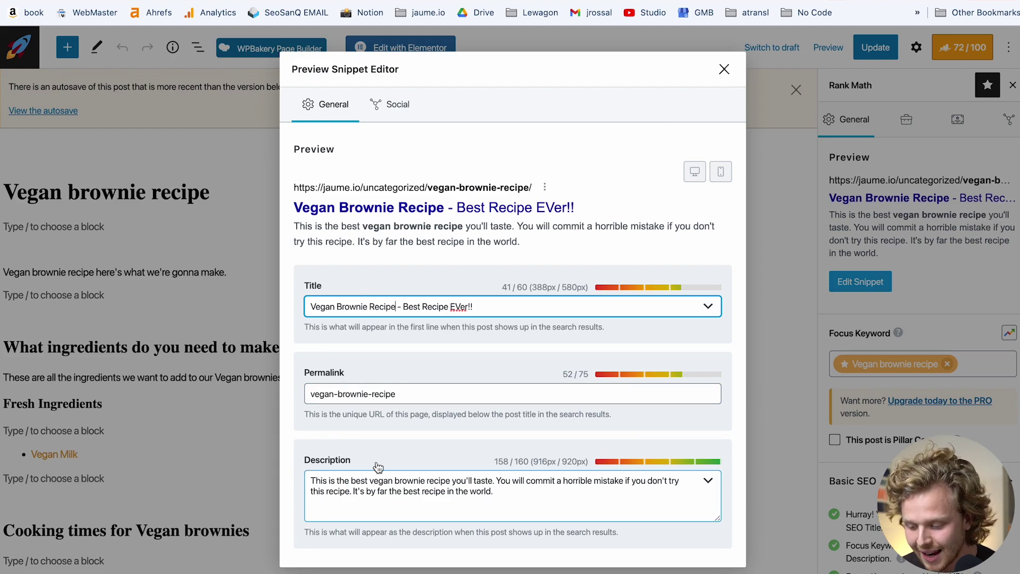
click(452, 480)
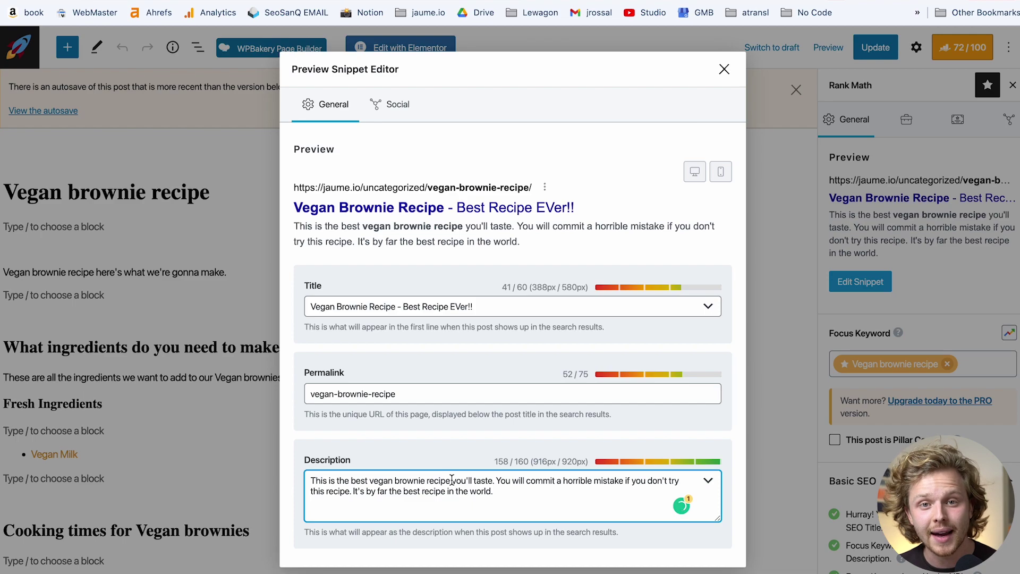
Step: Check the post's Facebook and Twitter share previews
click(396, 105)
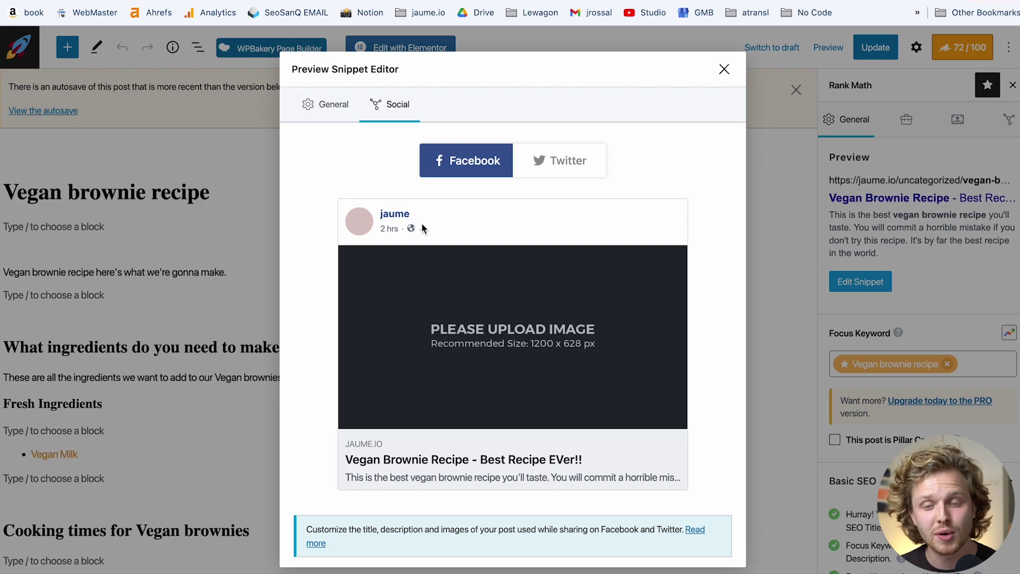
click(563, 161)
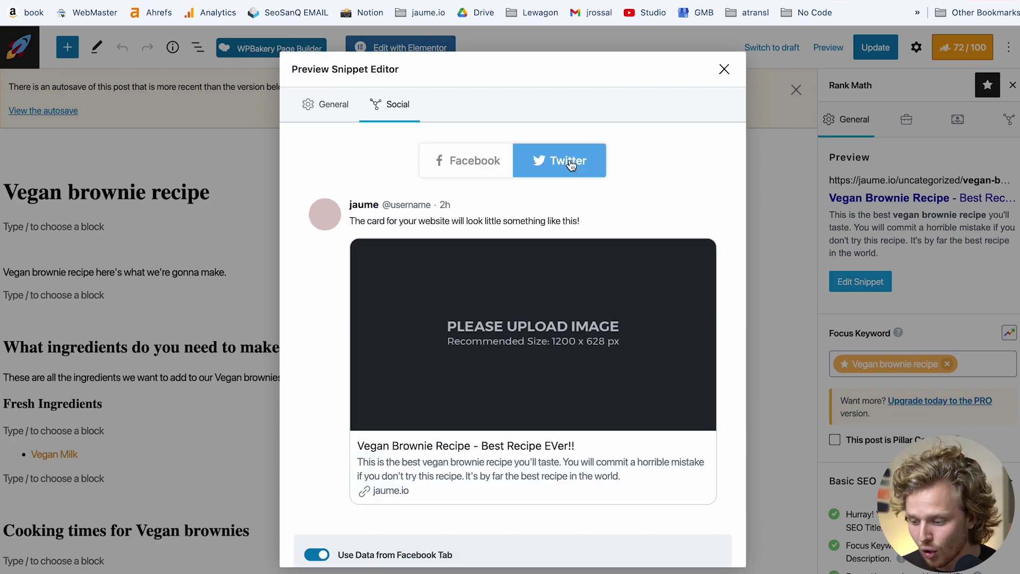
scroll(519, 343, down, 2)
scroll(519, 345, up, 2)
Step: Close the snippet editor and expand the Additional SEO checks in the Rank Math sidebar
click(724, 68)
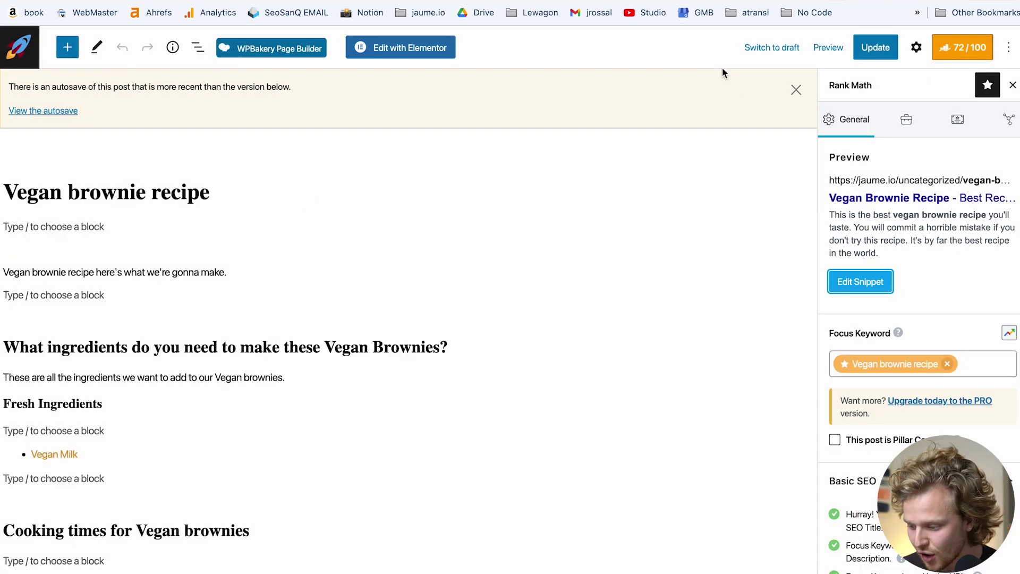
scroll(916, 314, down, 3)
scroll(917, 317, down, 2)
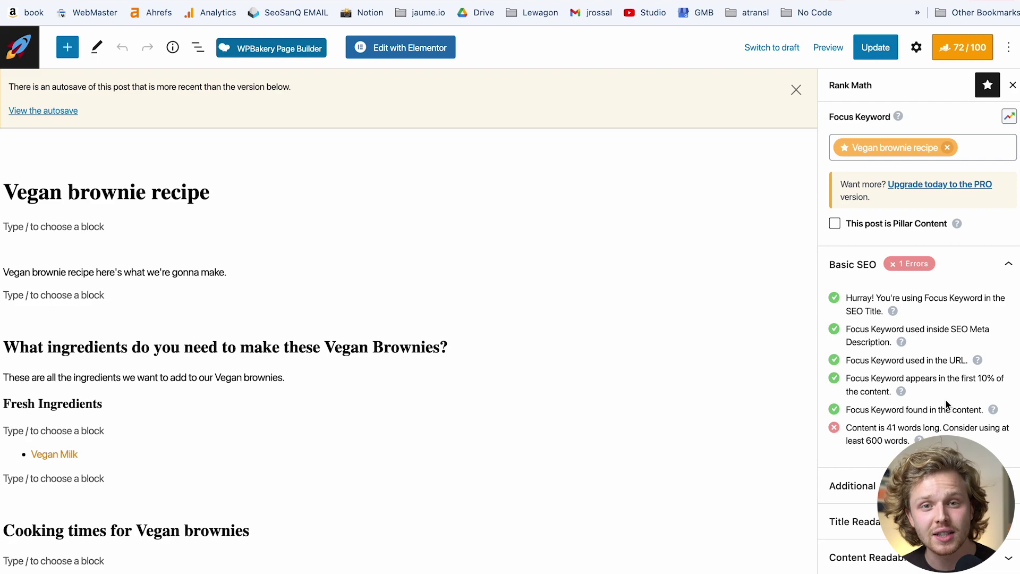
click(935, 485)
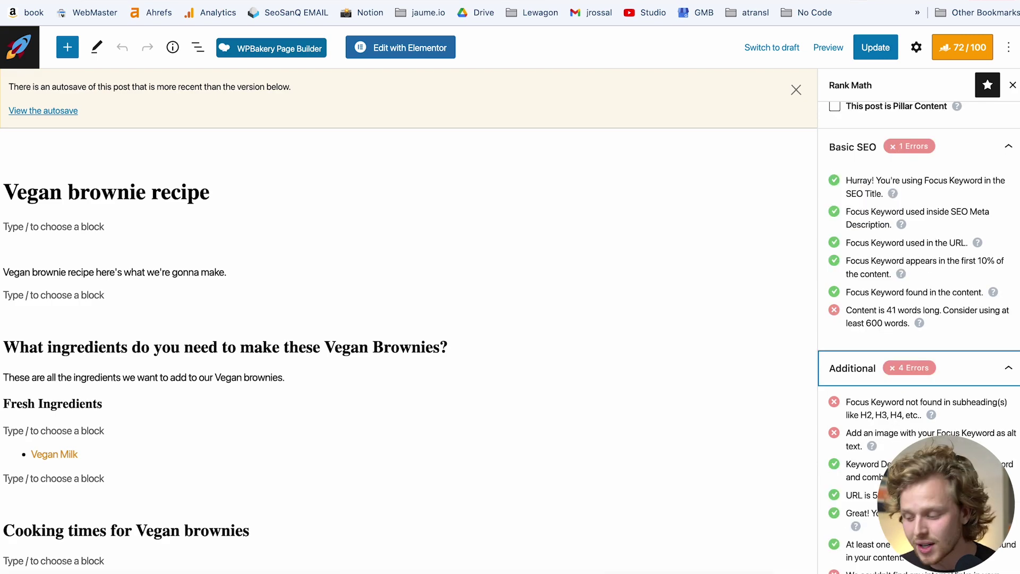
Step: Read through the Additional checks, including the SEO title and focus keyword subheading warnings
scroll(914, 276, up, 2)
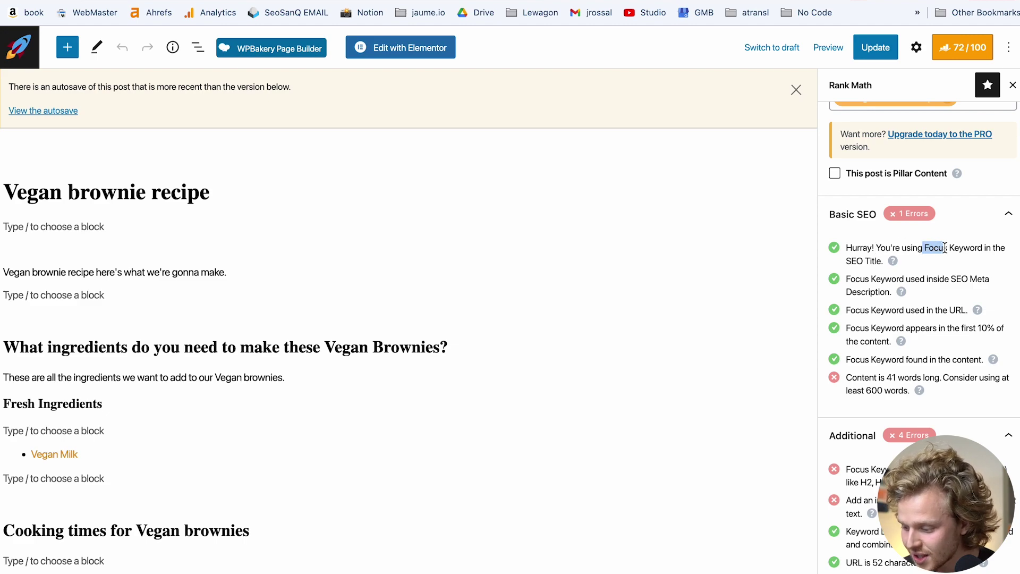
drag(848, 257, 884, 261)
click(881, 292)
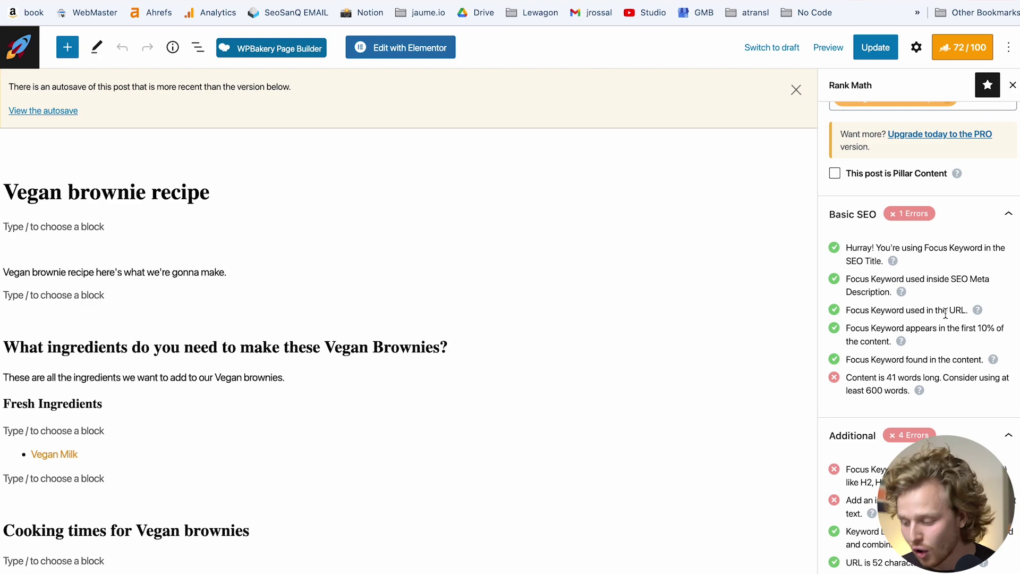
scroll(904, 308, down, 2)
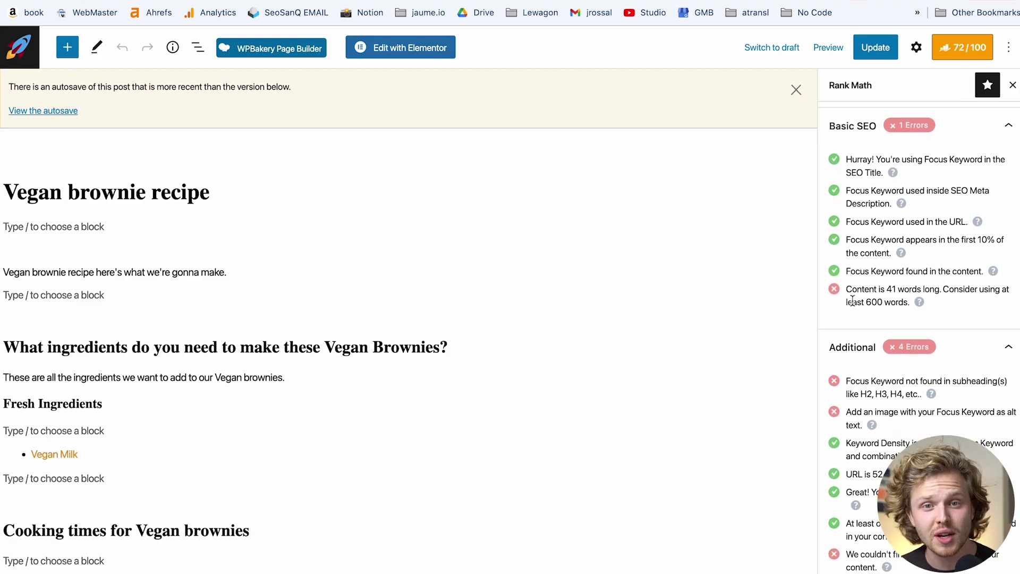
scroll(850, 297, down, 3)
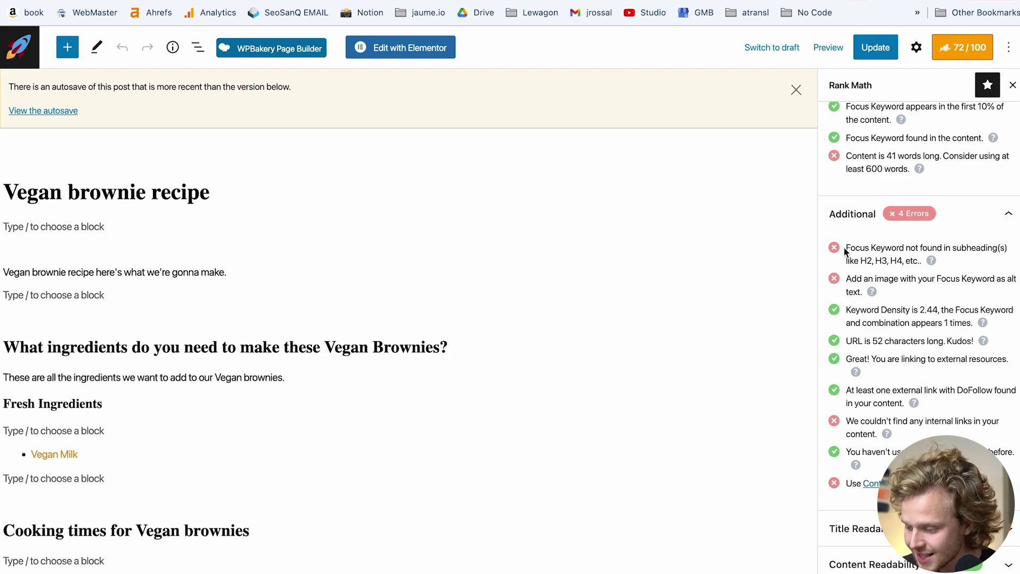
drag(858, 248, 917, 260)
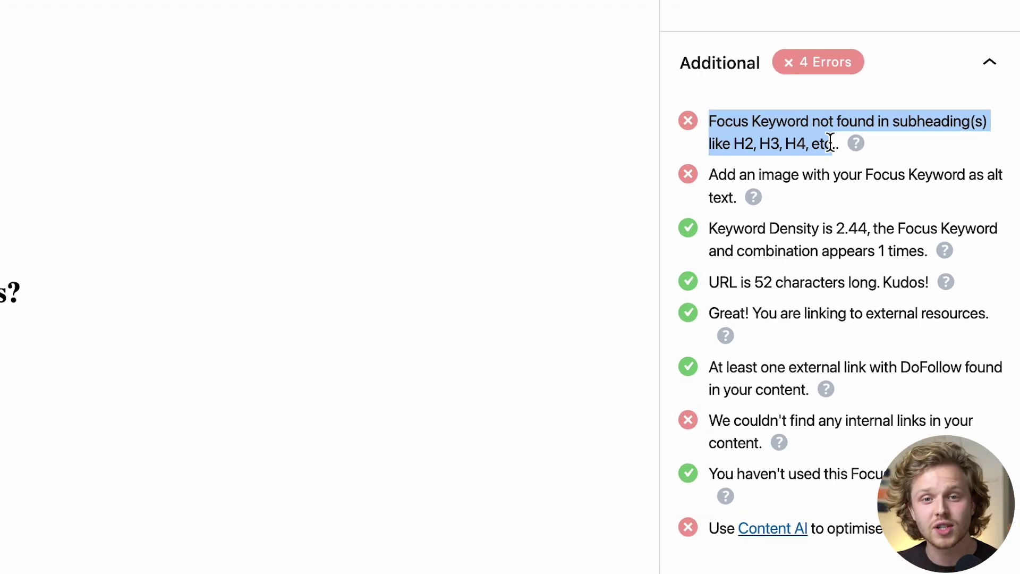
scroll(829, 141, down, 1)
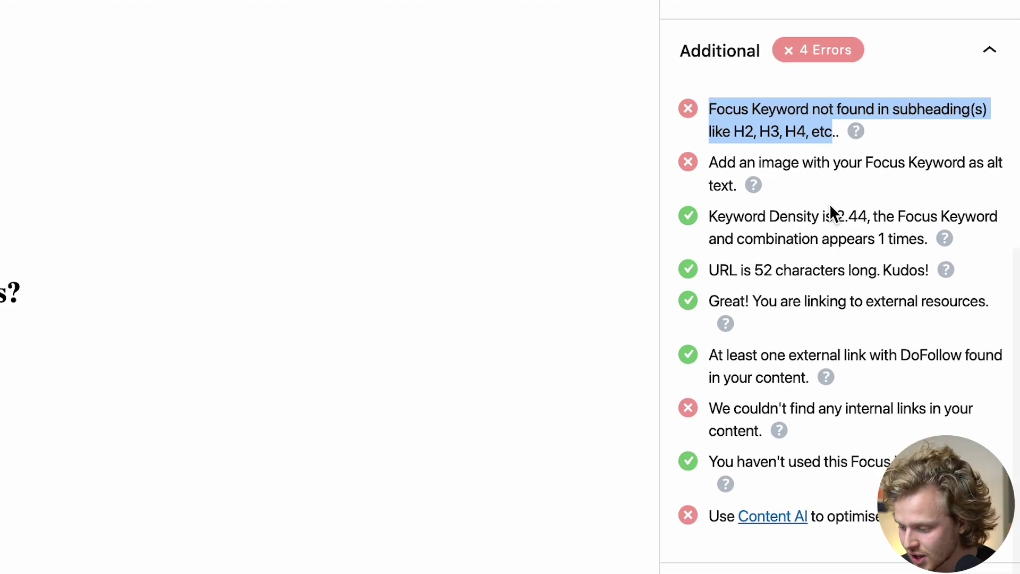
drag(754, 163, 931, 169)
Step: Clear the selection and go to Rank Math's Sitemap Settings
click(931, 169)
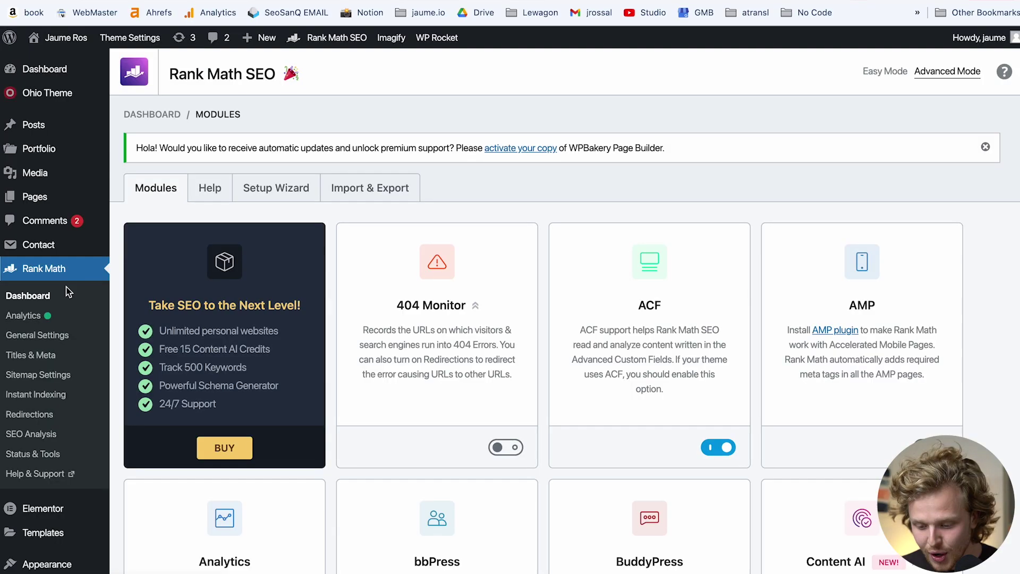
click(37, 374)
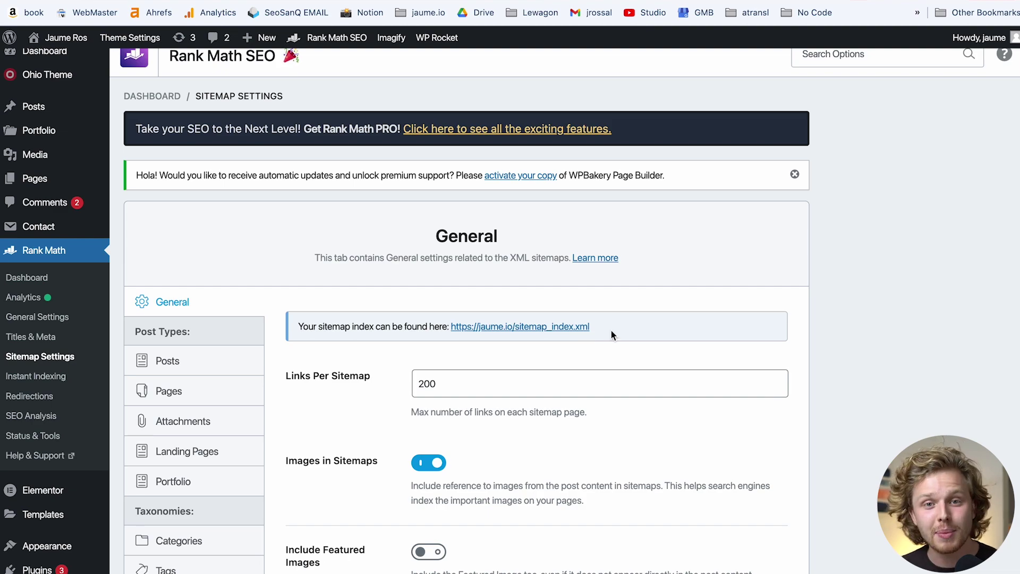
Step: Load the sitemap index URL in a new tab and open page-sitemap.xml to check its 3 URLs
drag(610, 329, 450, 328)
key(ctrl+c)
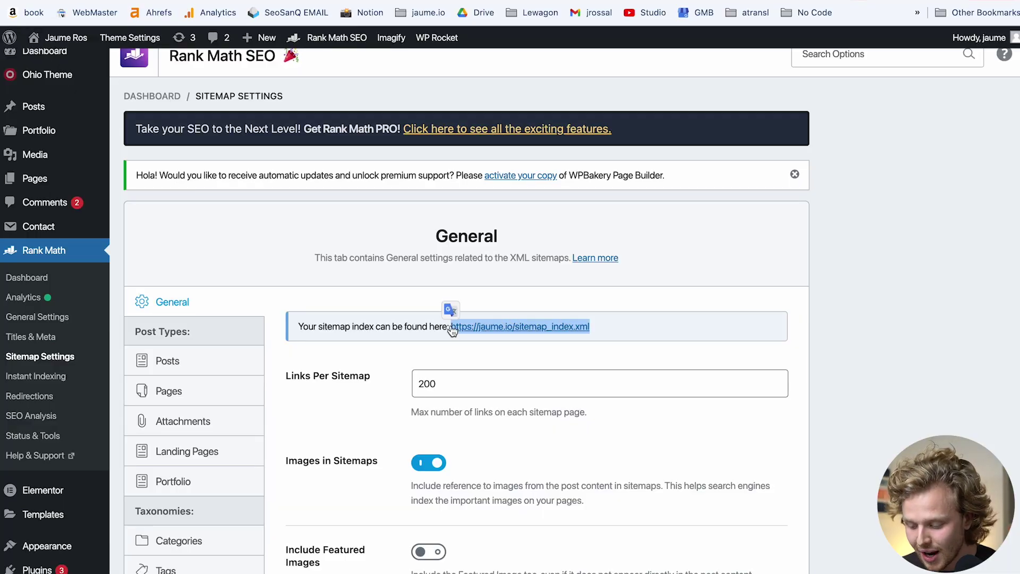
key(super+t)
key(Return)
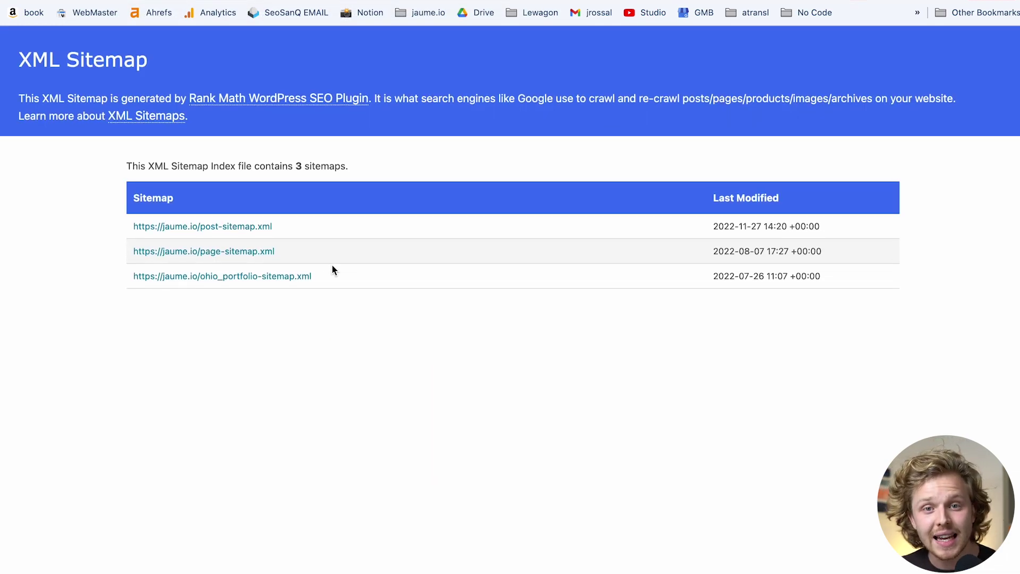
click(231, 252)
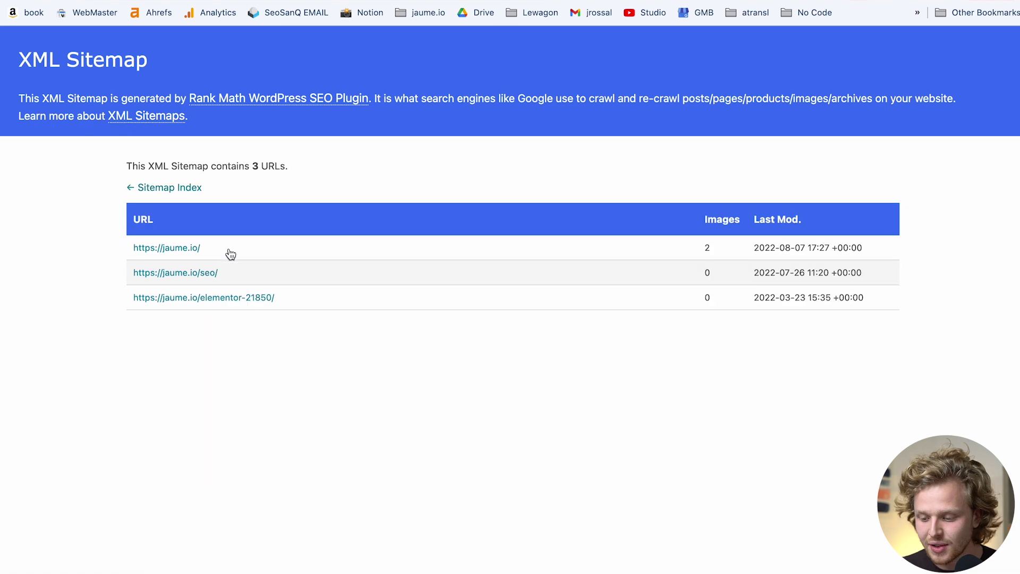
scroll(231, 254, left, 5)
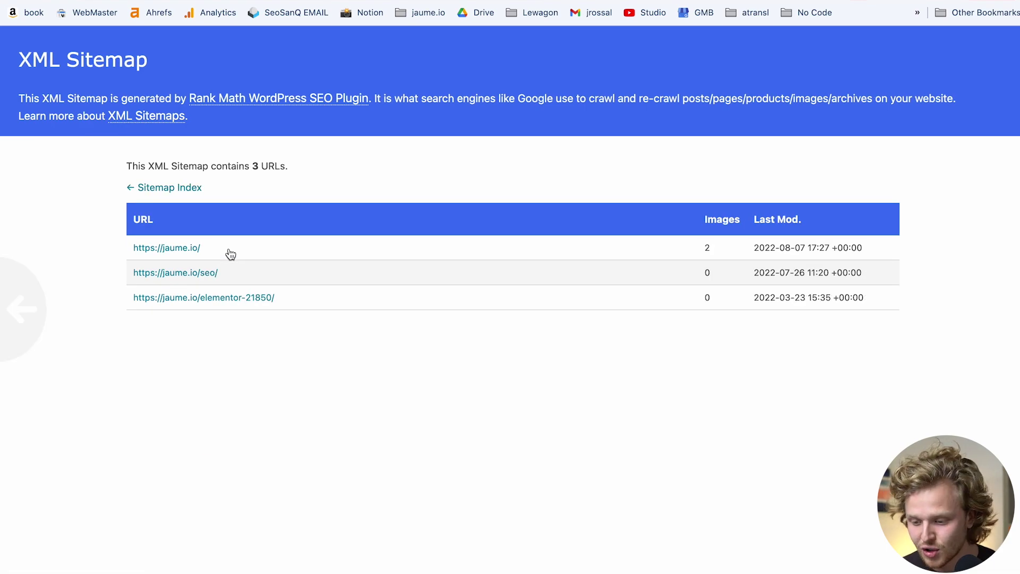
scroll(231, 254, left, 5)
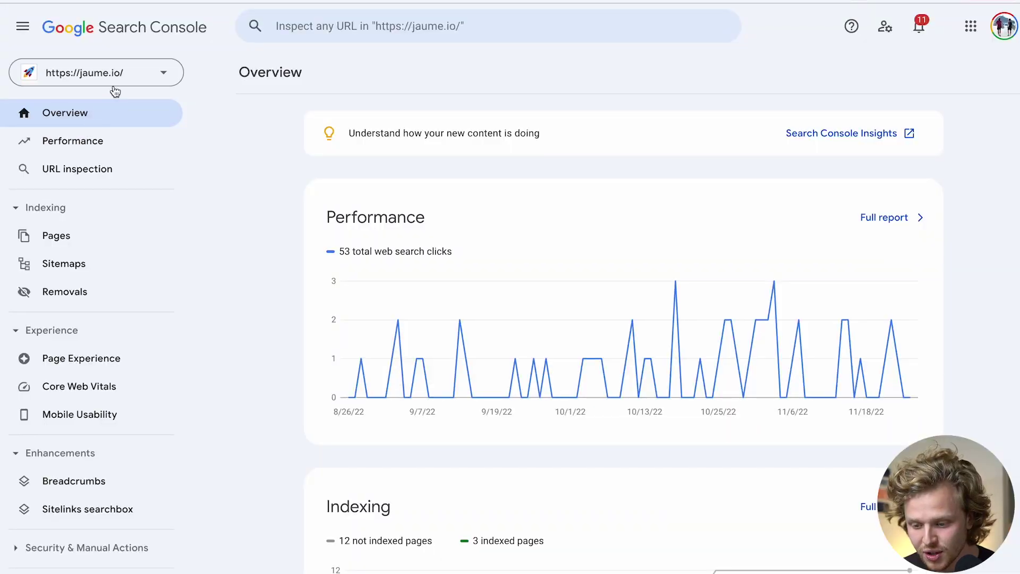
Step: Scroll the Search Console overview, go to Sitemaps and paste the sitemap_index.xml URL
scroll(271, 329, down, 3)
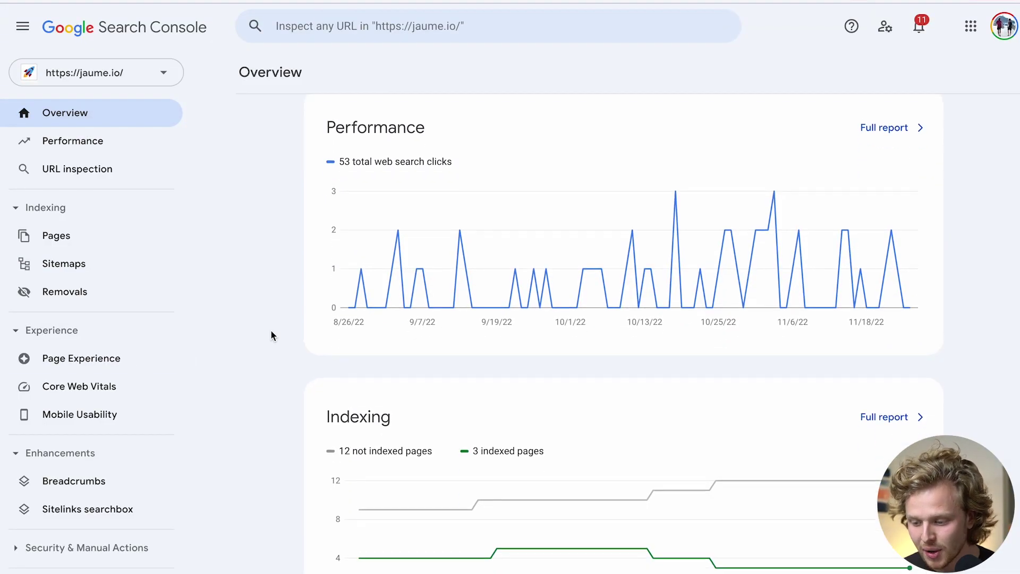
scroll(483, 364, down, 8)
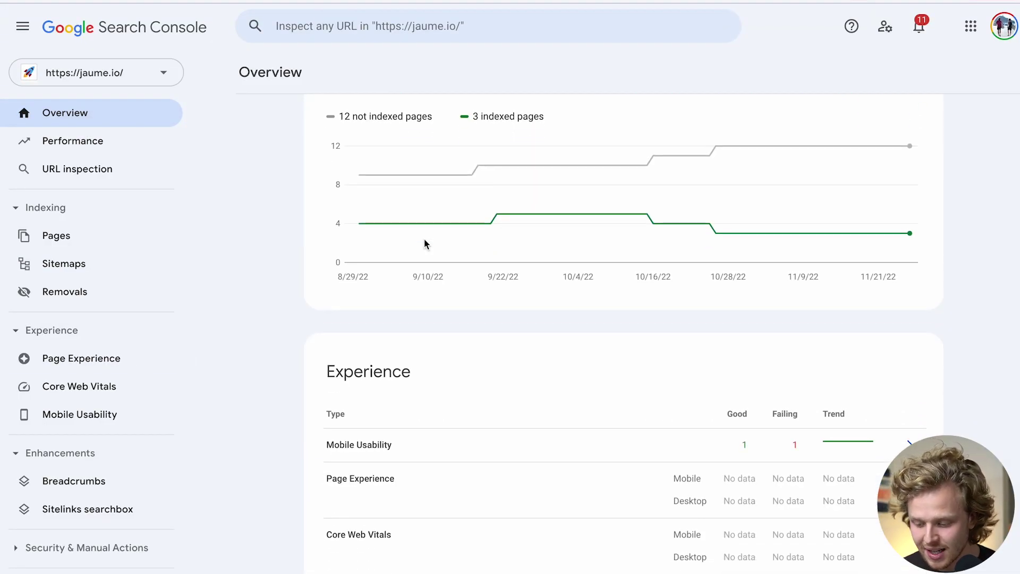
scroll(401, 413, up, 6)
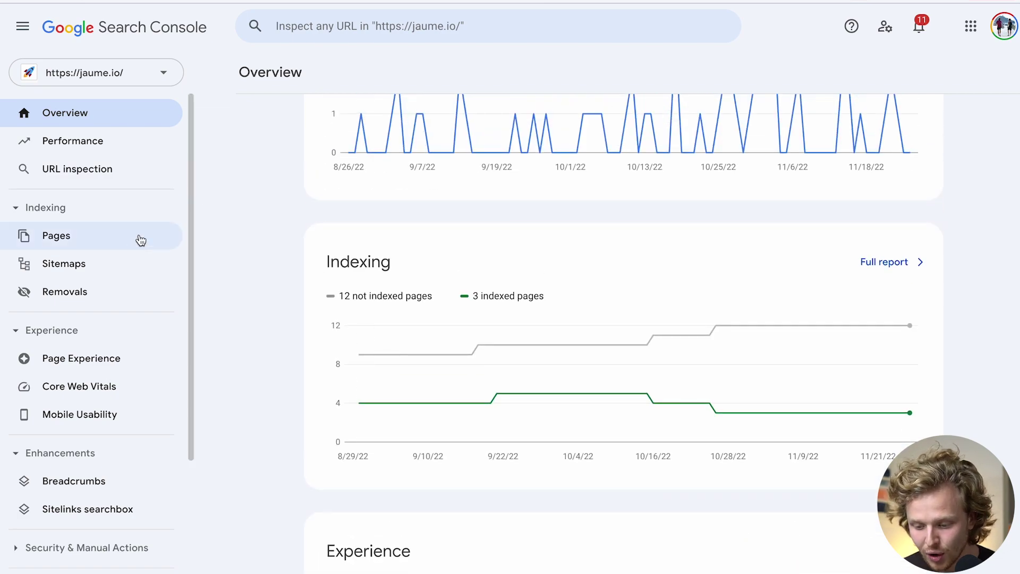
click(100, 272)
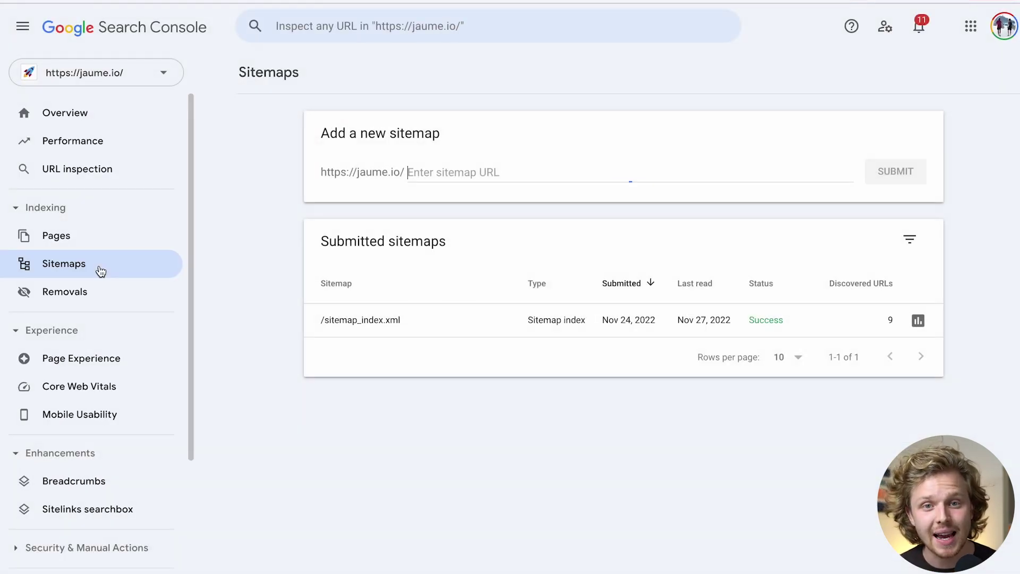
key(ctrl+v)
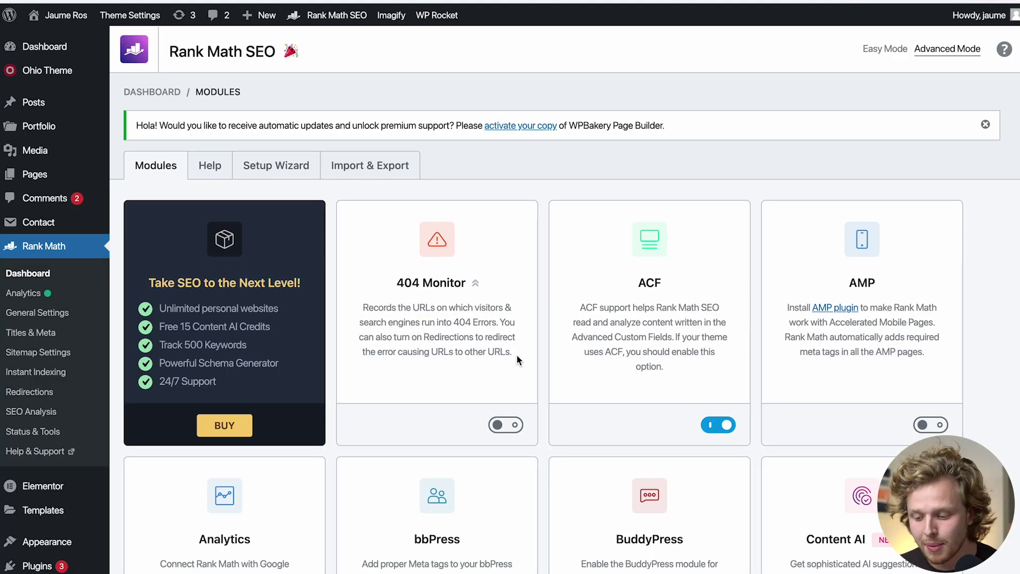
scroll(516, 355, down, 2)
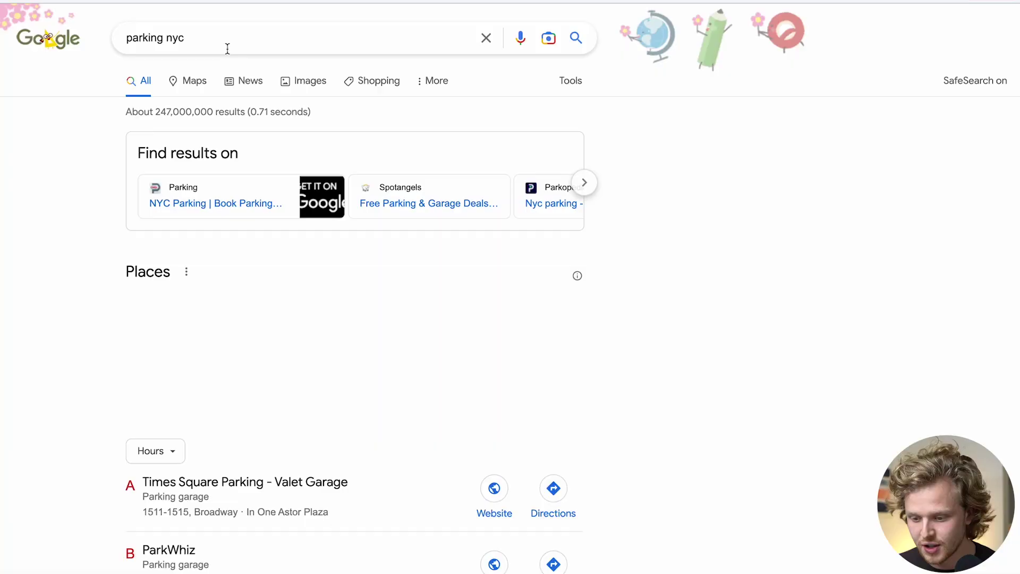
scroll(103, 345, down, 7)
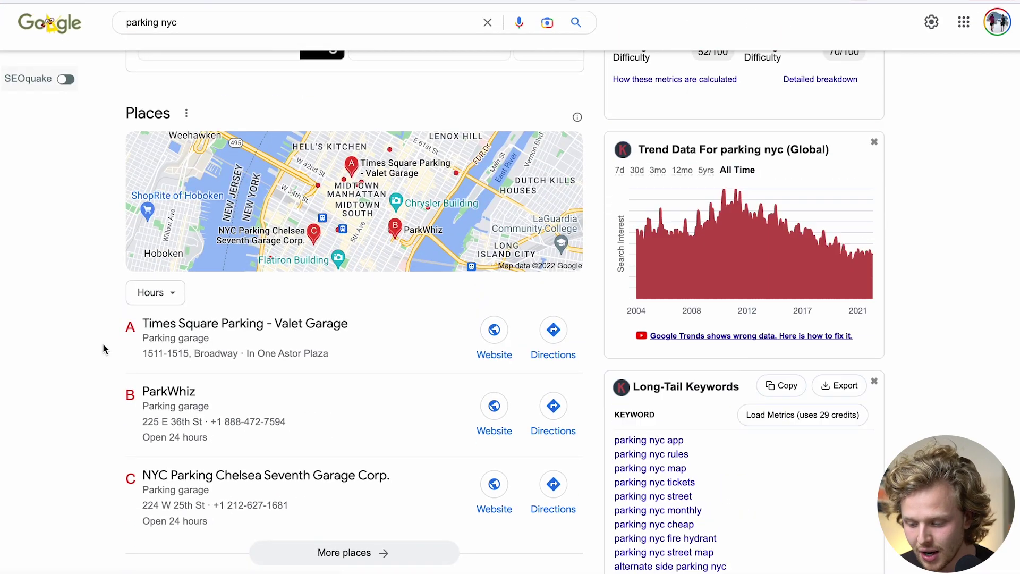
scroll(103, 343, down, 5)
drag(357, 303, 182, 303)
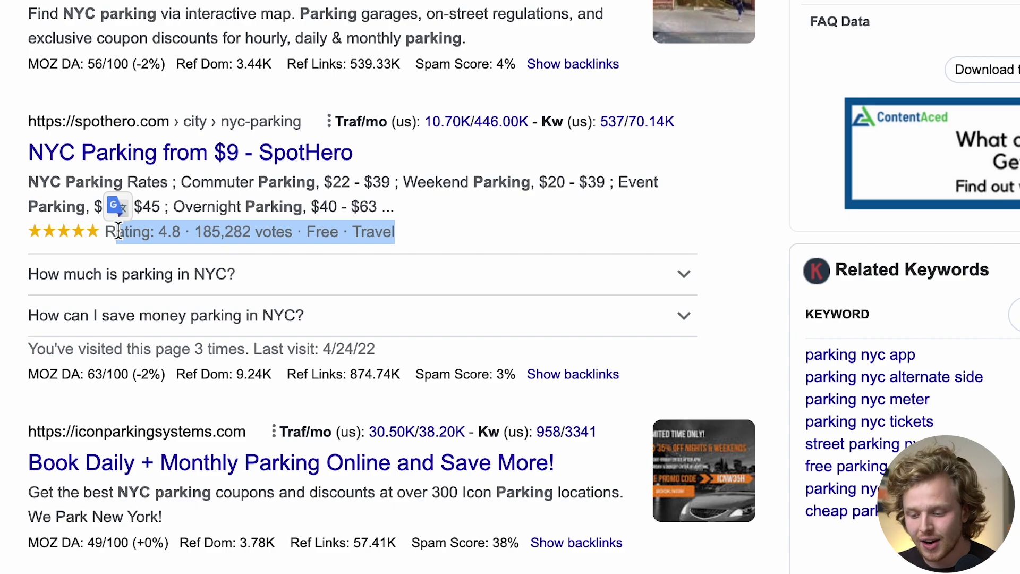
click(365, 324)
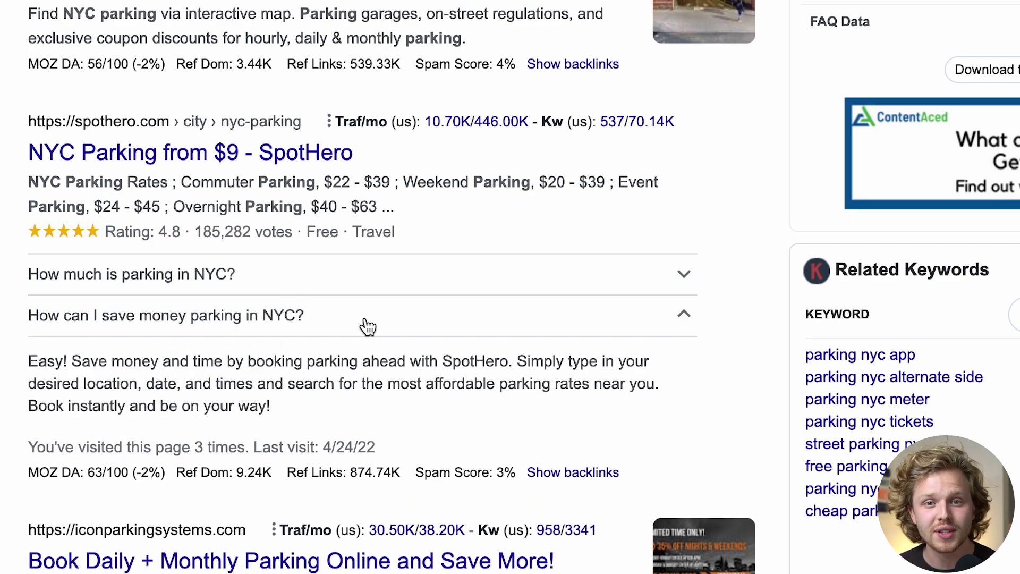
click(368, 326)
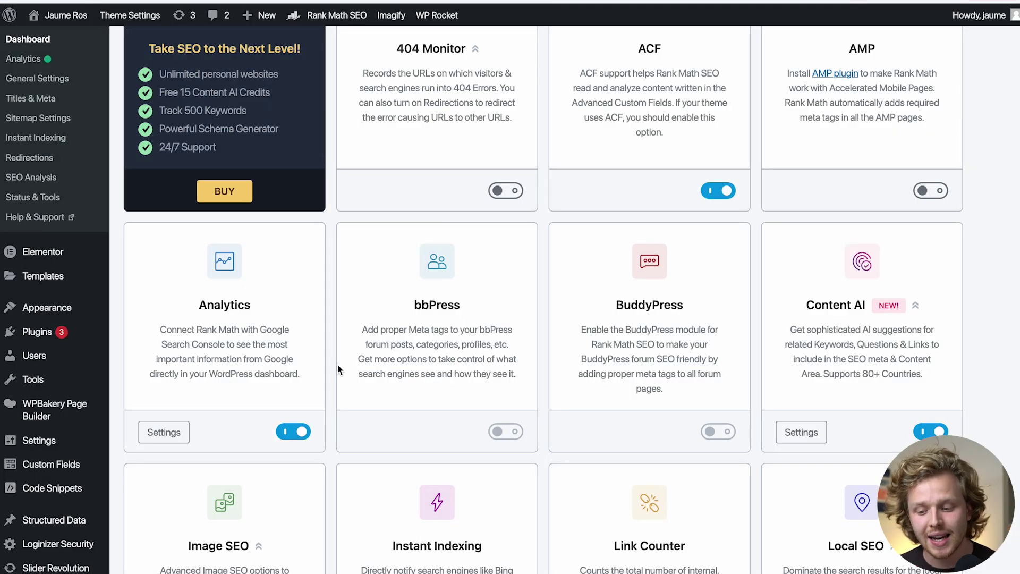
Step: Search Plugins > Add New for 'schema' and review the matching plugins
click(38, 340)
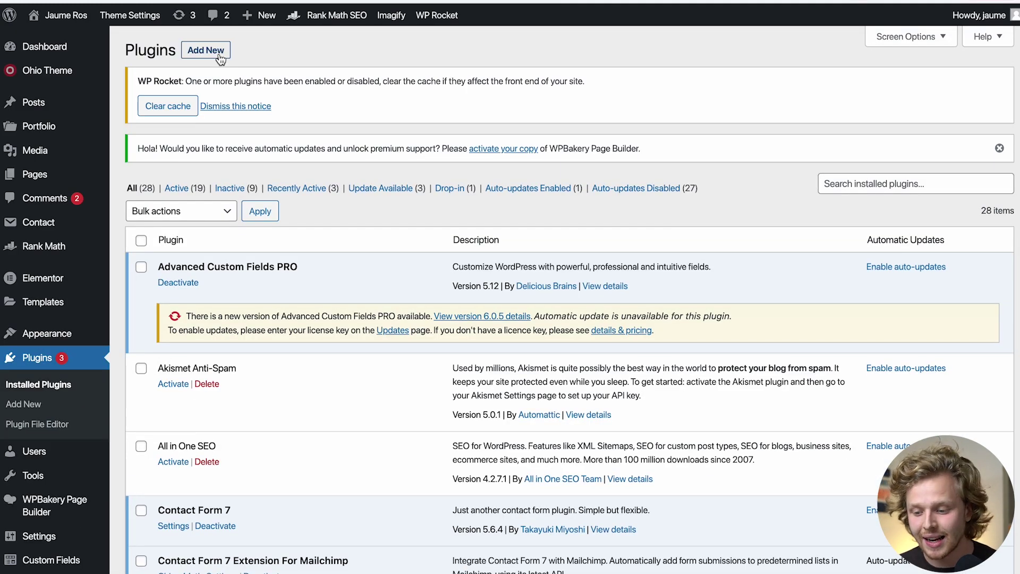
click(219, 53)
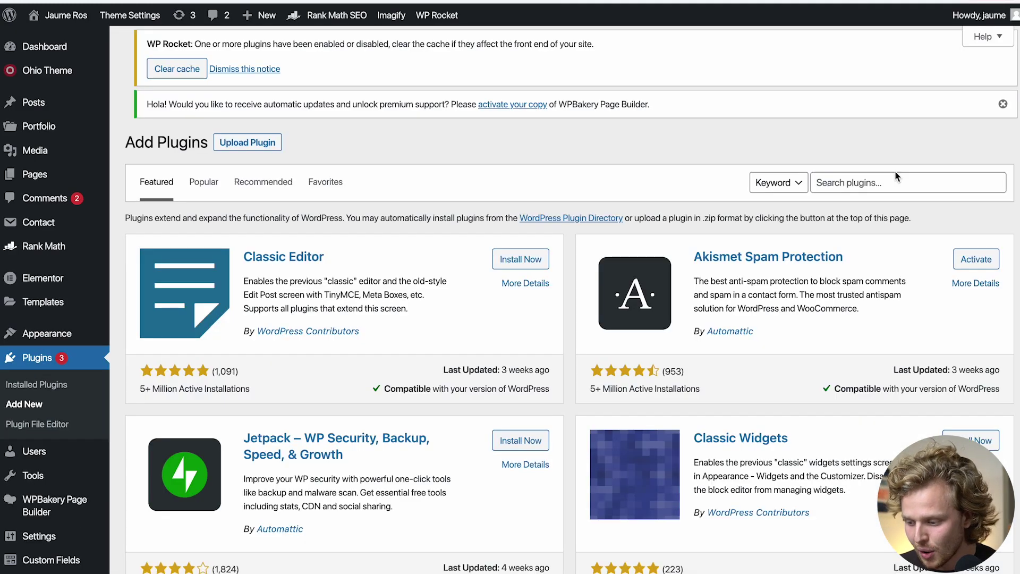
click(896, 178)
text(schema)
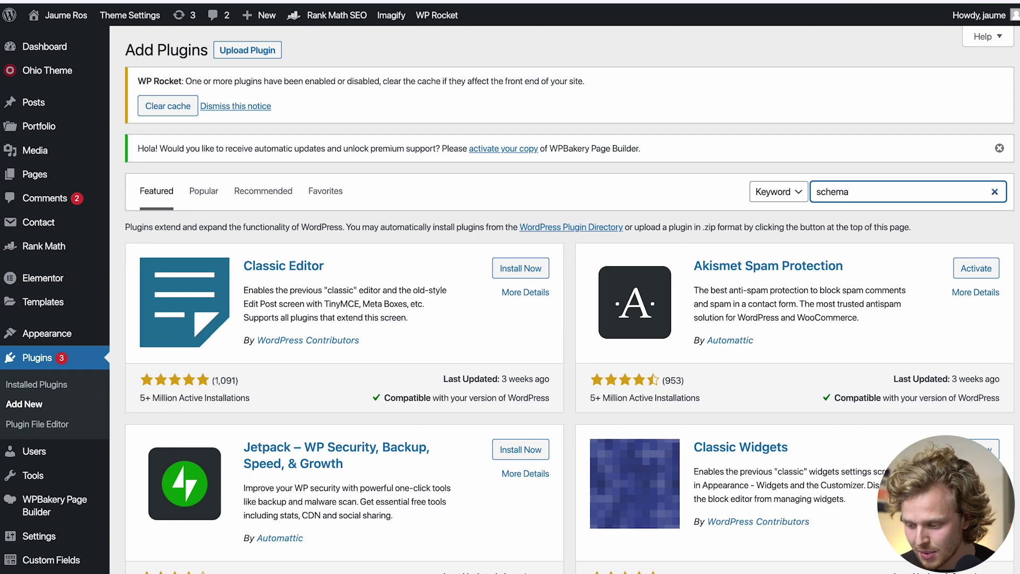
scroll(266, 185, down, 1)
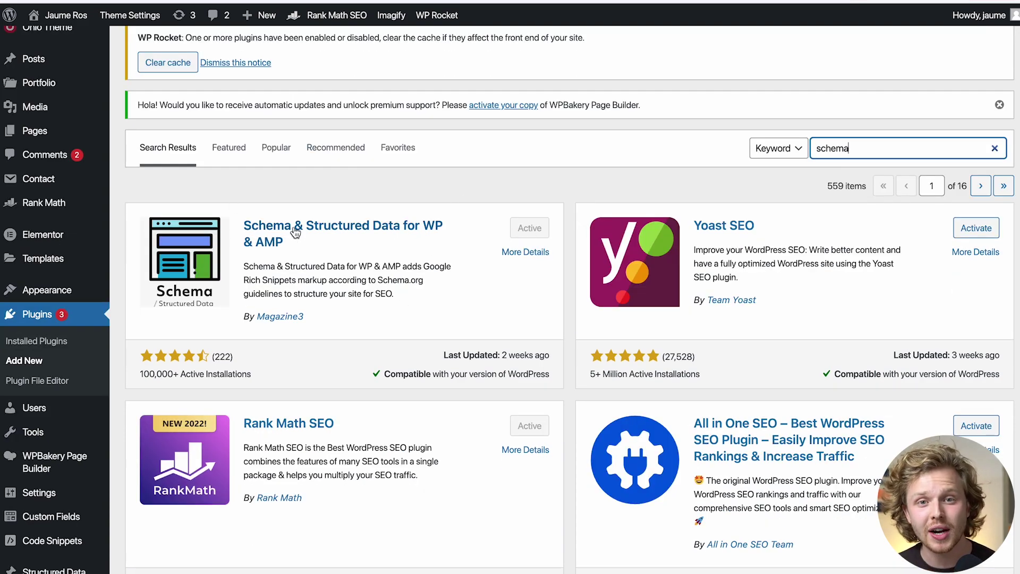
scroll(295, 232, up, 1)
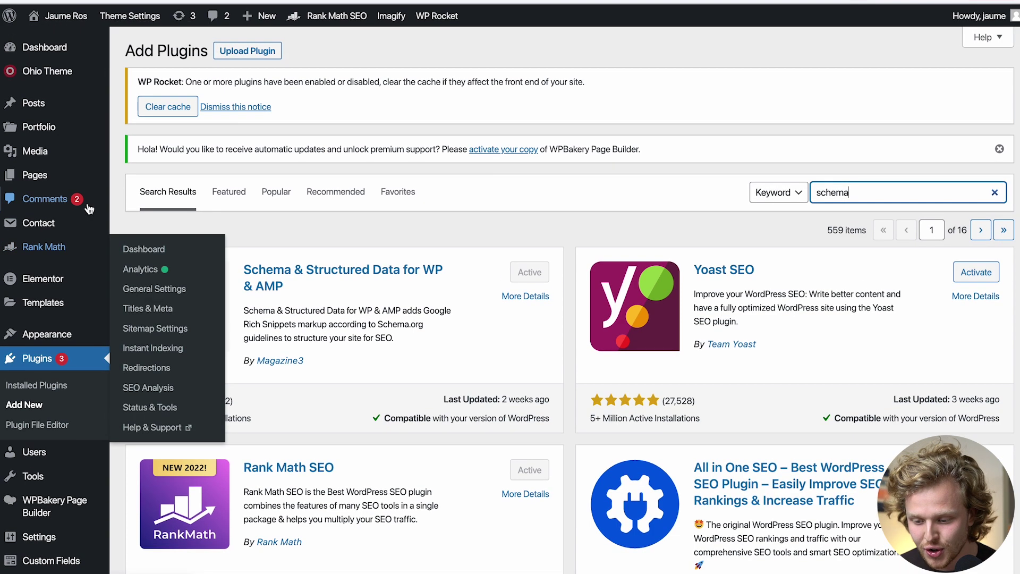
mouse_move(47, 114)
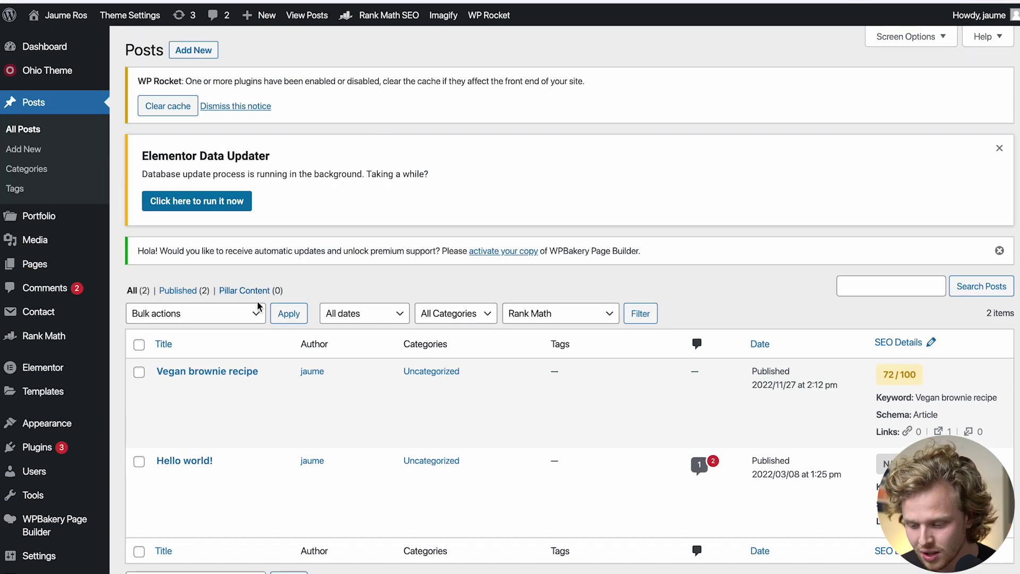
Step: In the Vegan brownie recipe post, browse all blocks to the Schema & Structured Data Blocks group
click(256, 374)
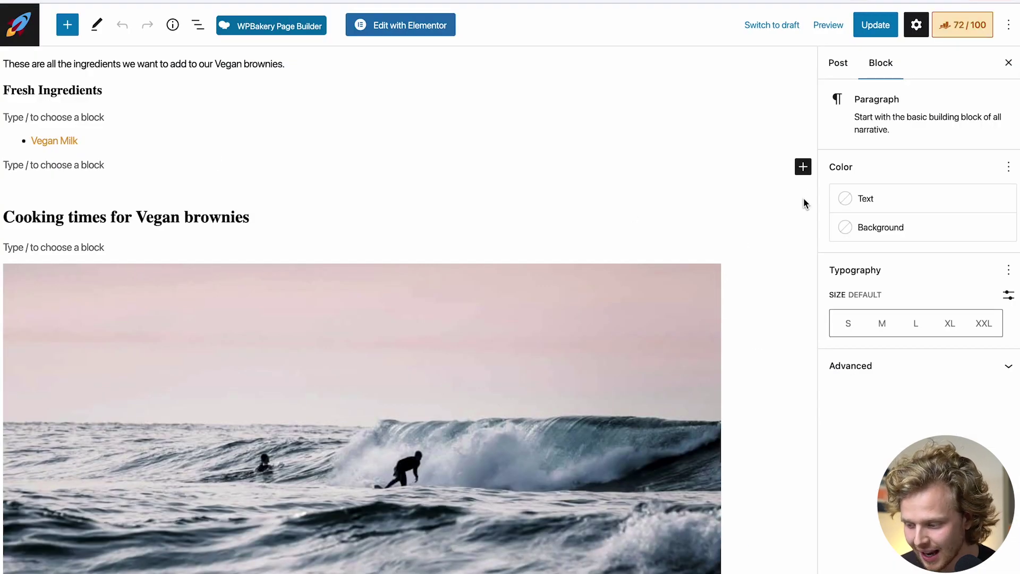
click(803, 167)
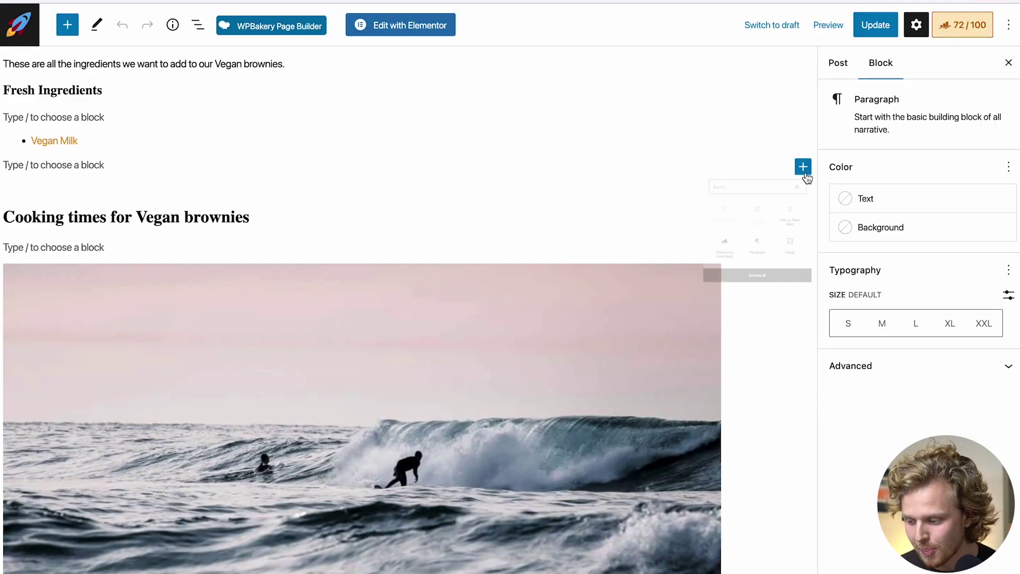
click(689, 414)
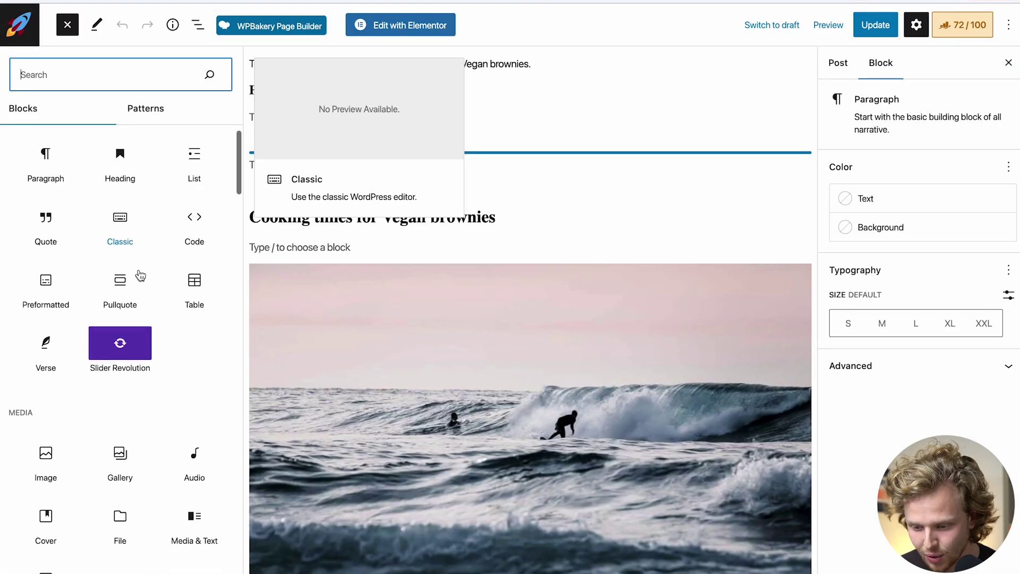
scroll(139, 271, down, 4)
scroll(138, 269, down, 20)
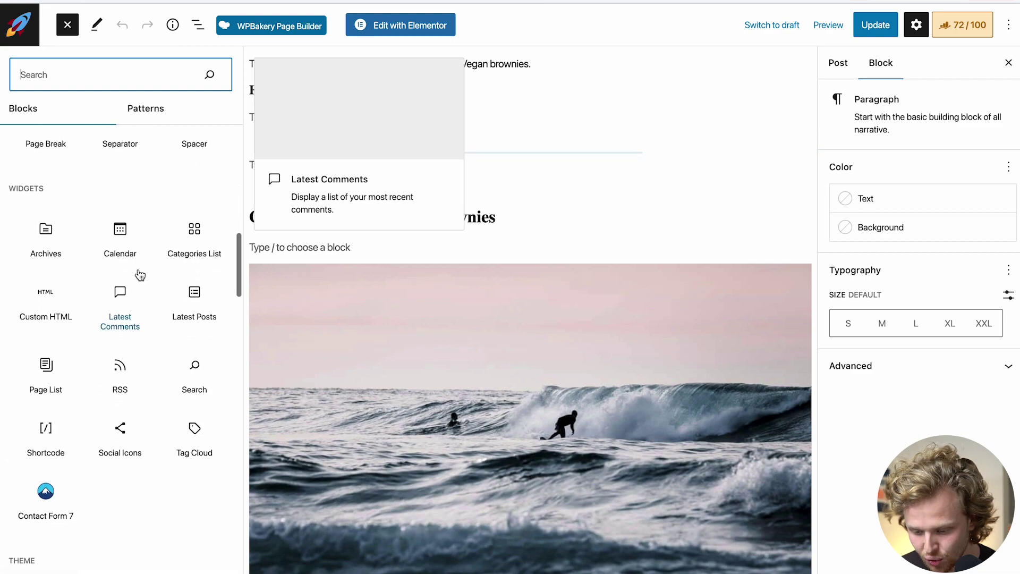
click(91, 200)
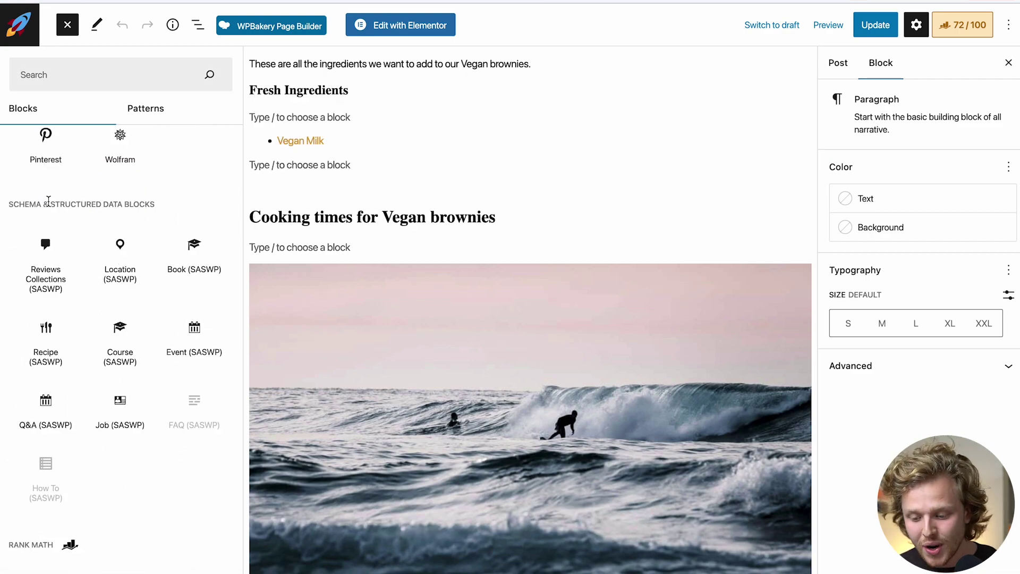
mouse_move(20, 229)
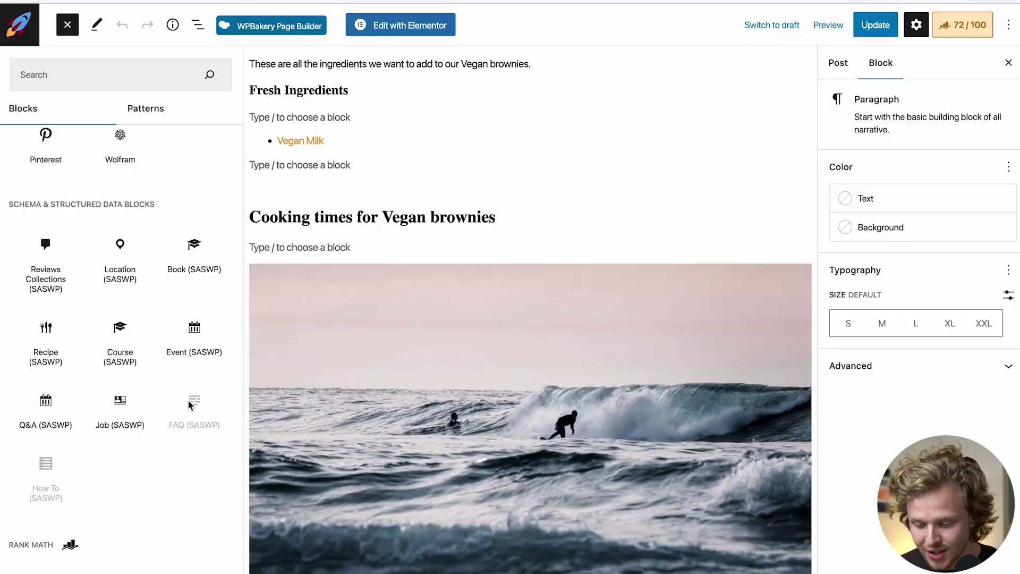
scroll(191, 436, up, 1)
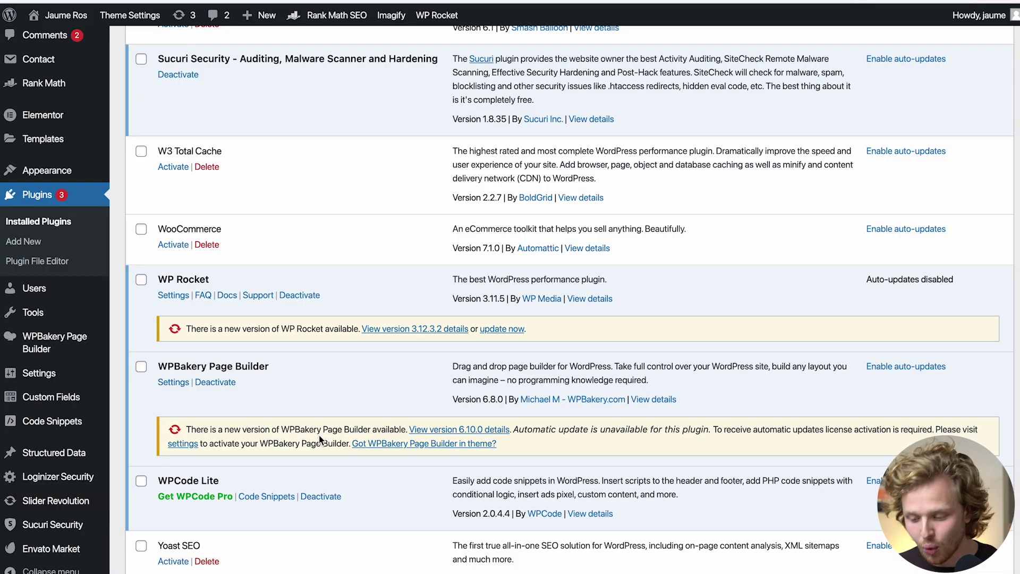
Step: Deactivate WP Rocket in the Installed Plugins list
click(300, 295)
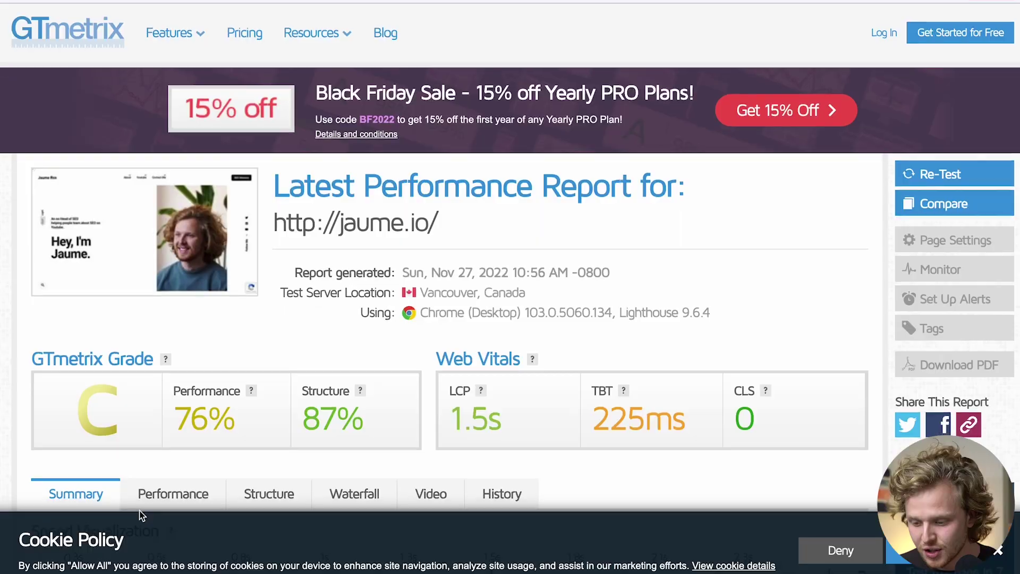
Step: Scroll through the GTmetrix report grading the site C with 76% performance
scroll(301, 291, down, 1)
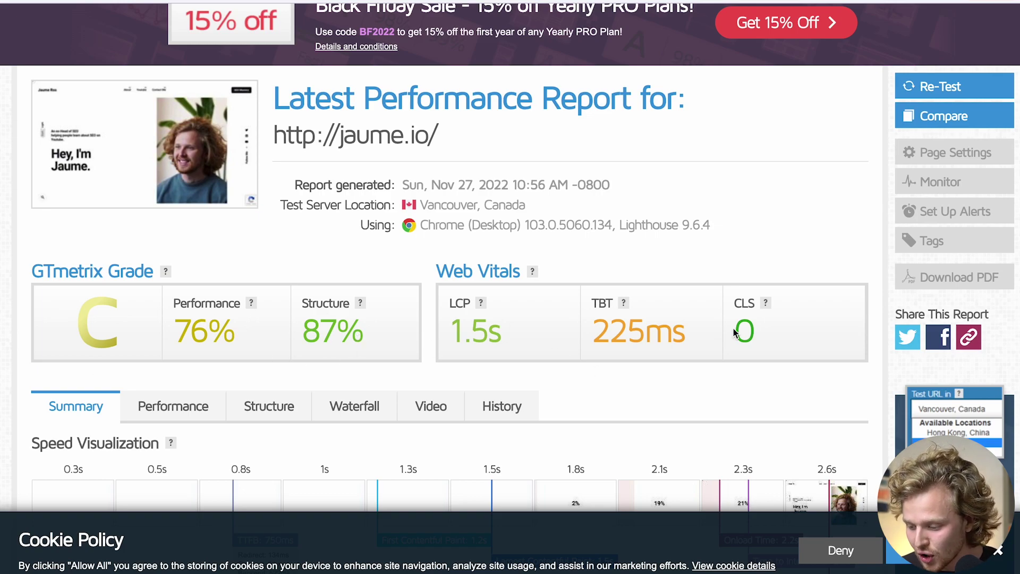
scroll(734, 332, down, 4)
scroll(734, 332, up, 6)
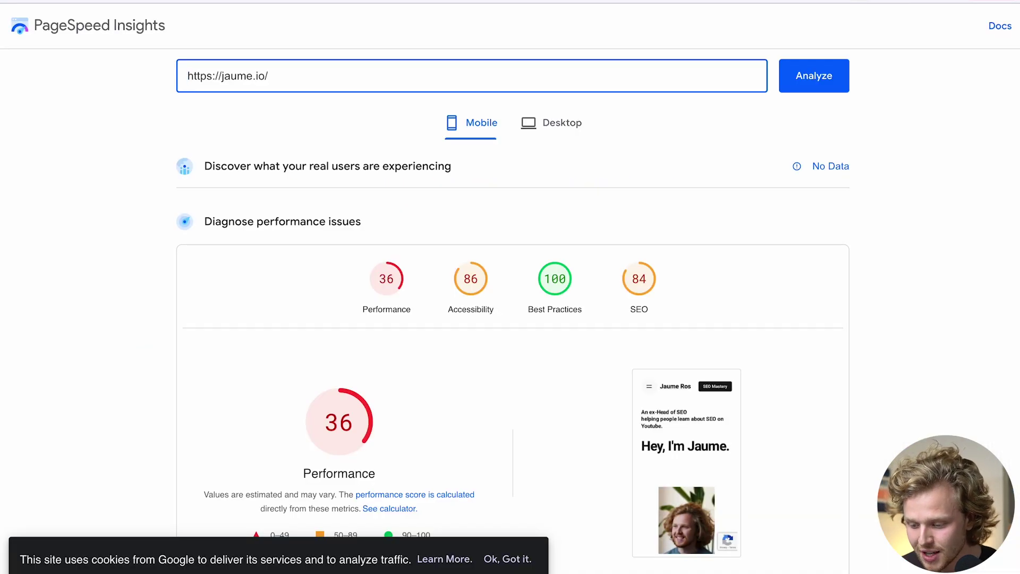
scroll(59, 314, down, 1)
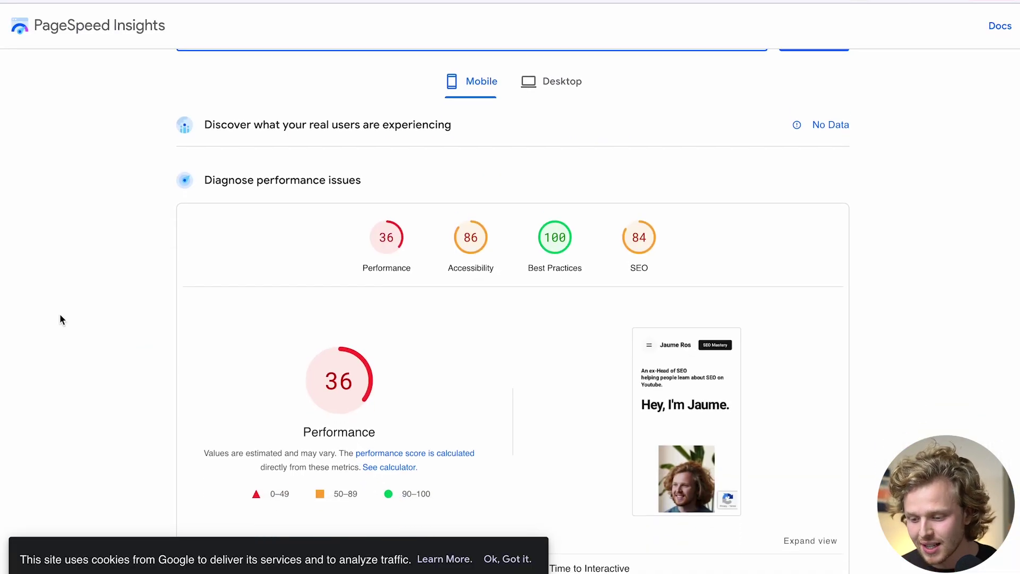
scroll(59, 313, up, 1)
scroll(345, 252, down, 1)
scroll(346, 252, down, 1)
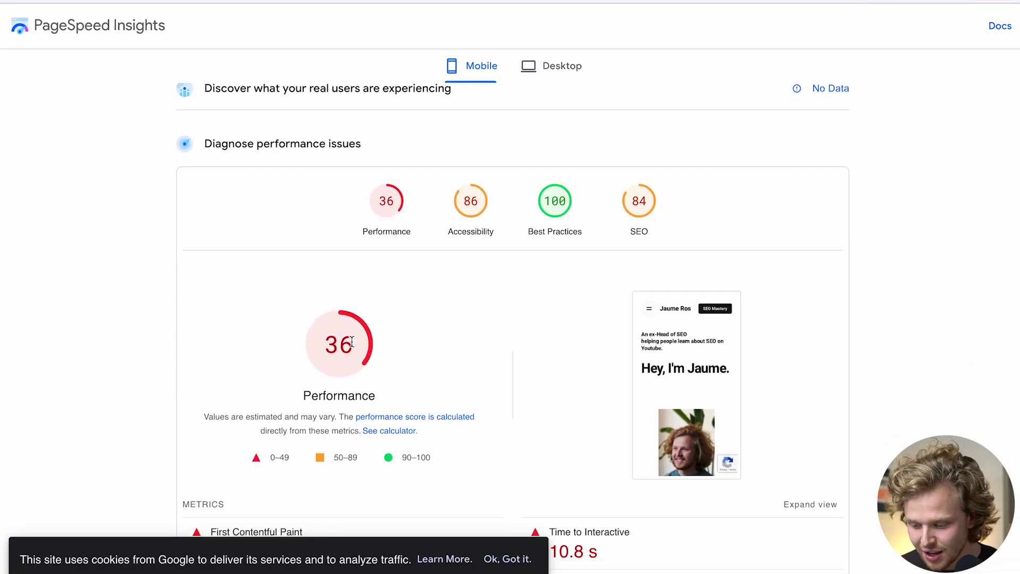
Step: Check PageSpeed Insights' desktop scores, then return to the mobile score of 36
click(550, 83)
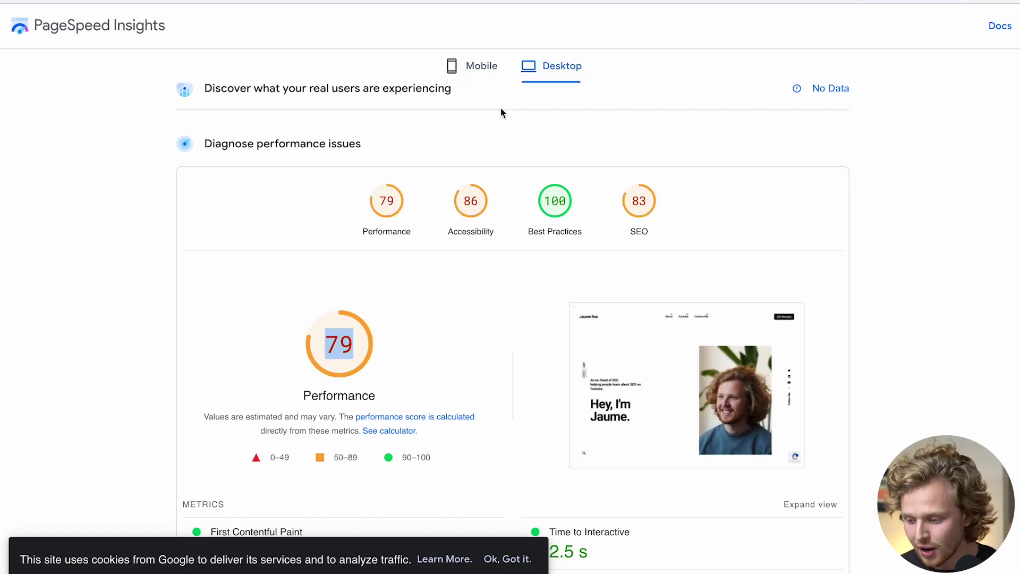
click(474, 66)
scroll(494, 292, up, 2)
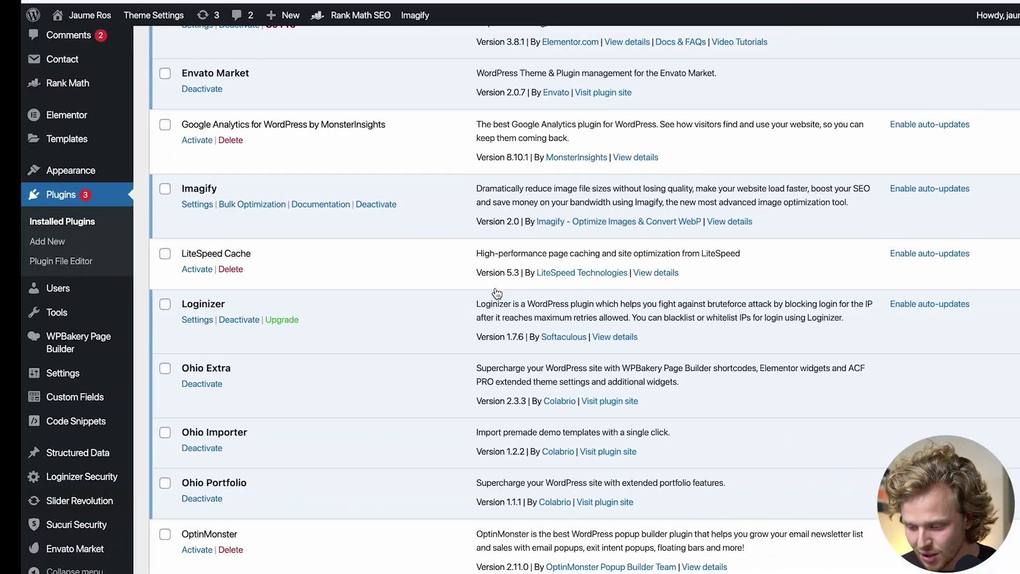
Step: Activate WP Rocket again in the Installed Plugins list
scroll(276, 380, down, 6)
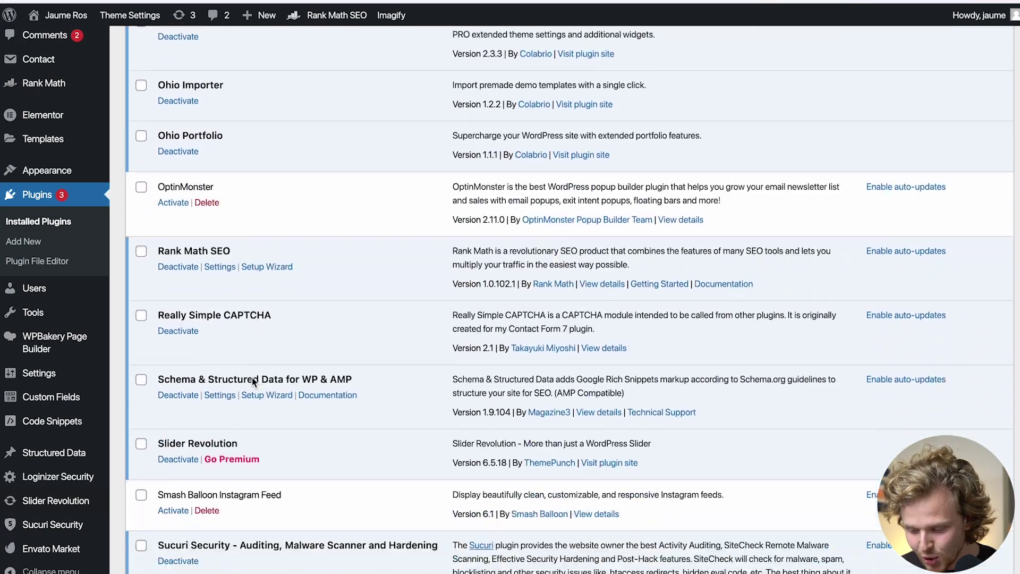
scroll(253, 381, down, 7)
click(175, 365)
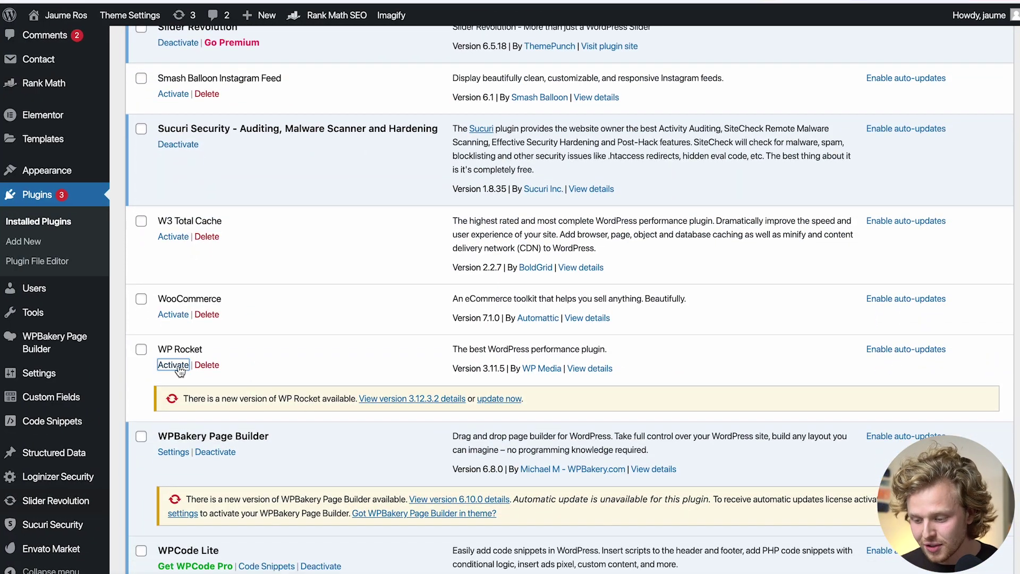
scroll(177, 368, down, 10)
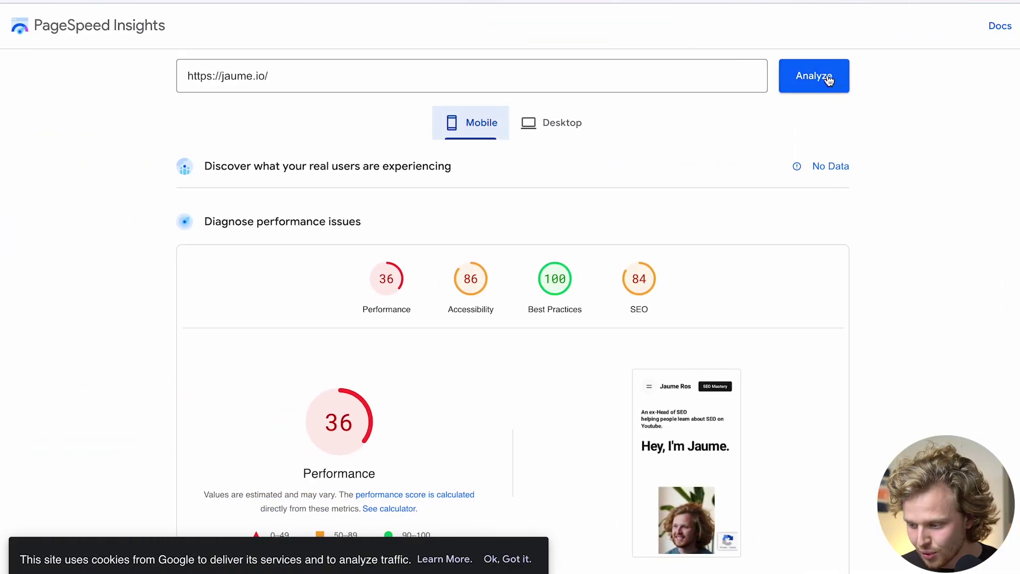
Step: Rerun GTmetrix and PageSpeed tests with WP Rocket active and highlight the mobile score of 97
click(829, 80)
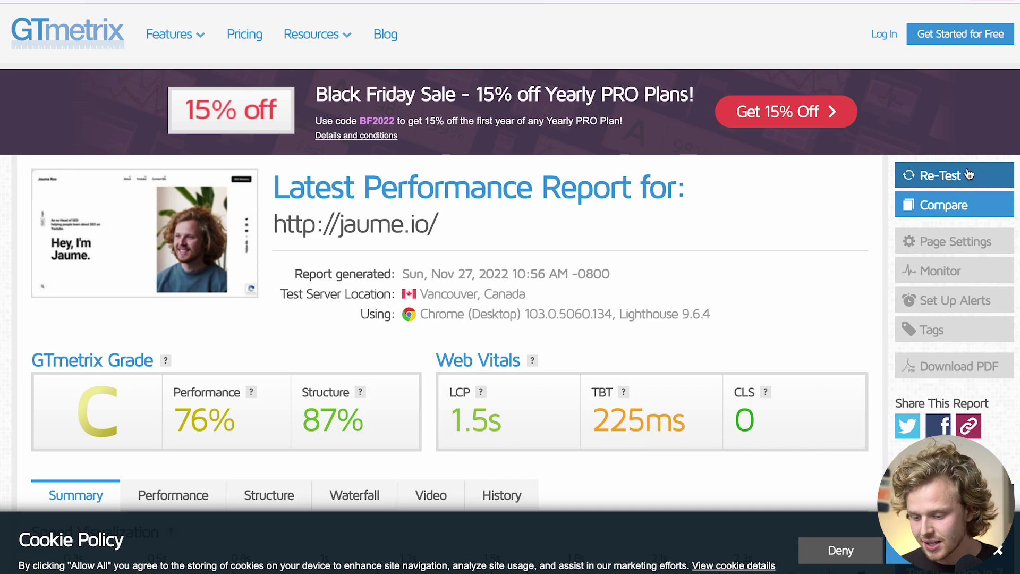
click(969, 174)
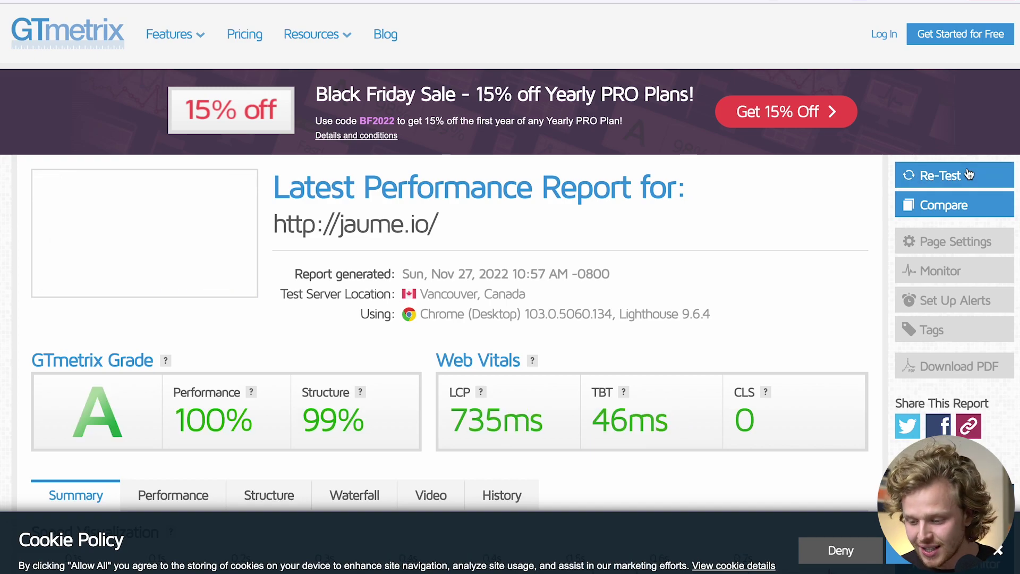
scroll(759, 213, down, 1)
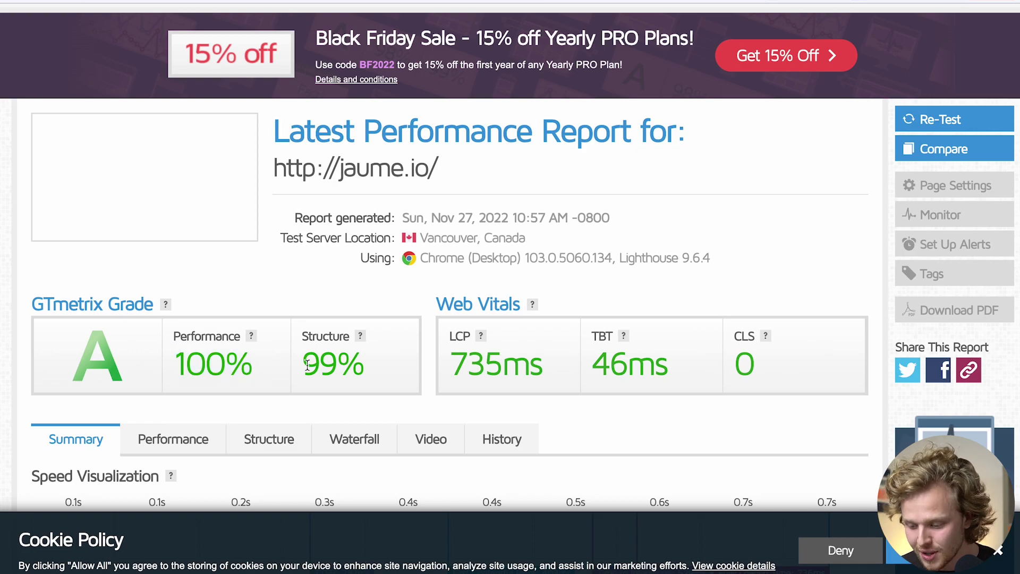
scroll(367, 372, down, 1)
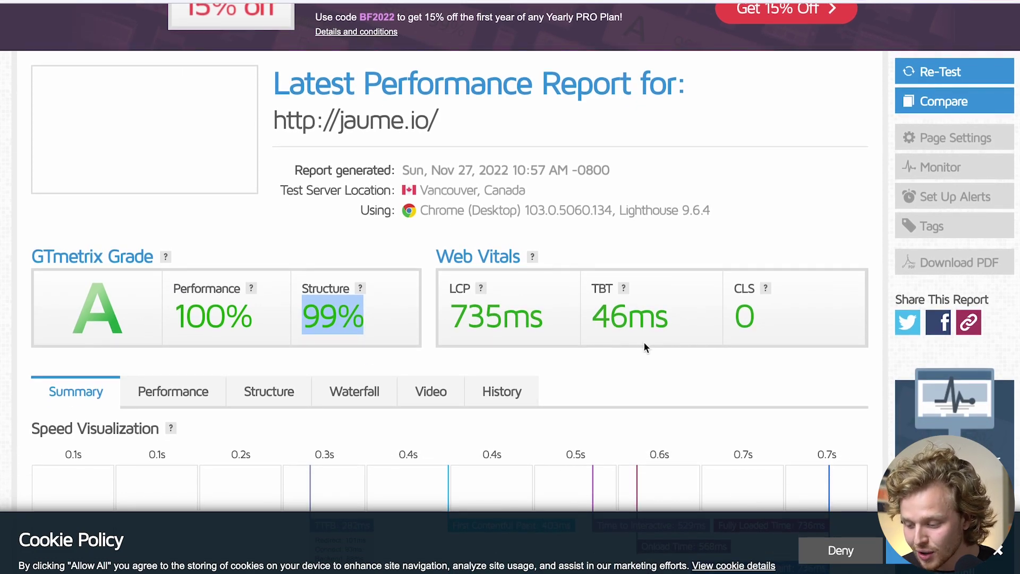
scroll(644, 346, down, 2)
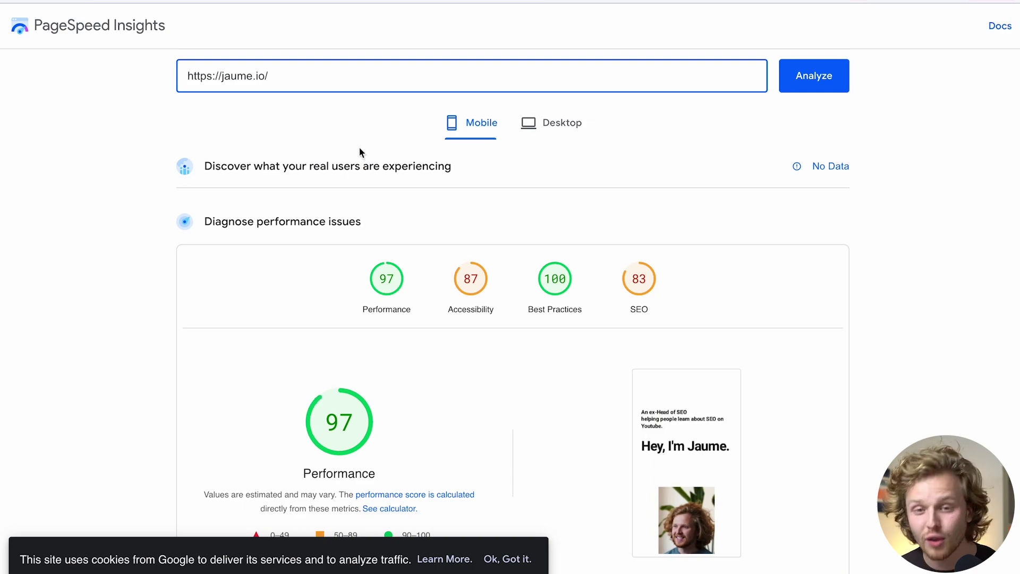
scroll(360, 150, down, 1)
scroll(343, 263, down, 1)
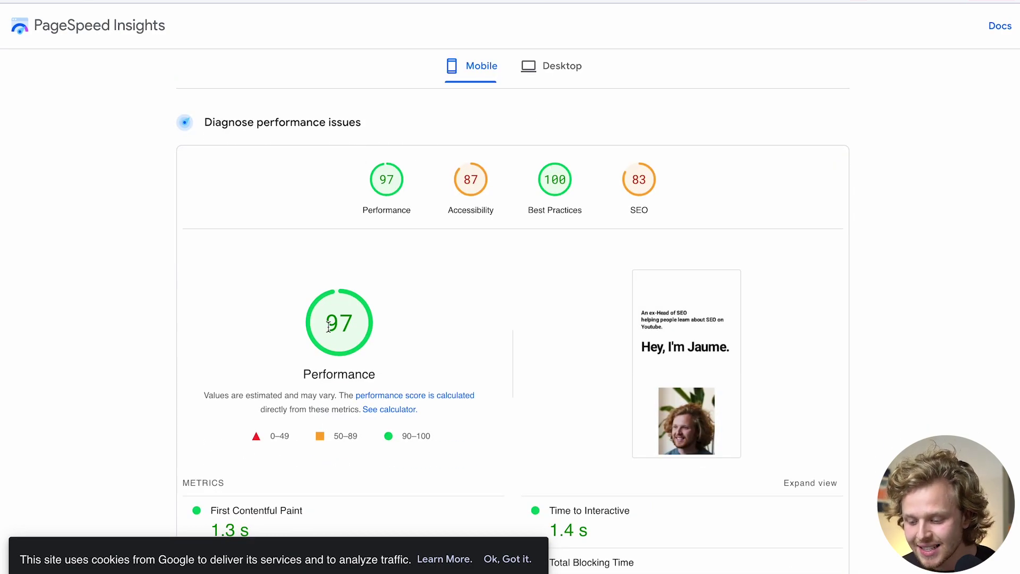
drag(328, 325, 362, 326)
click(361, 327)
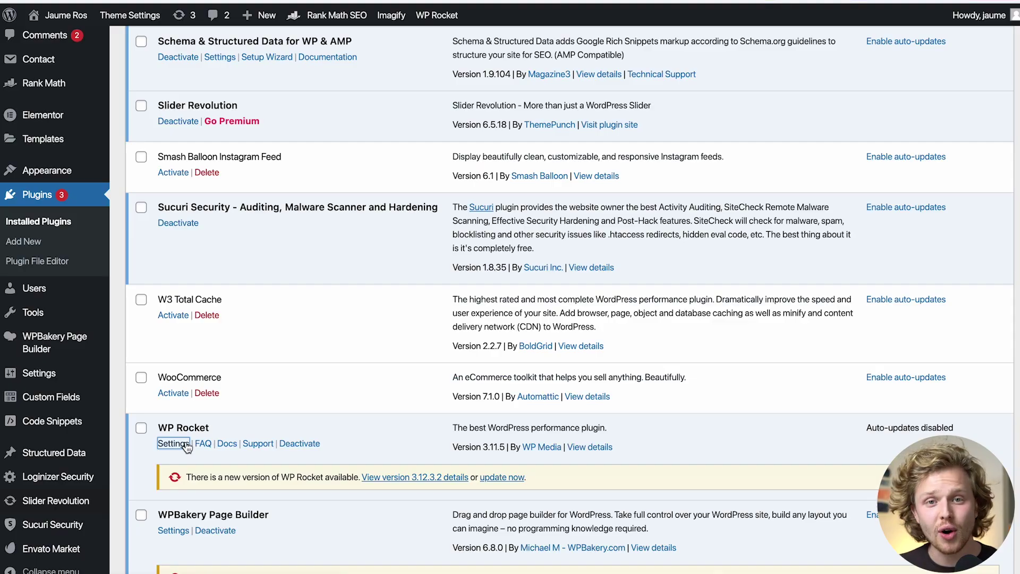
Step: Review WP Rocket's Cache settings
click(183, 445)
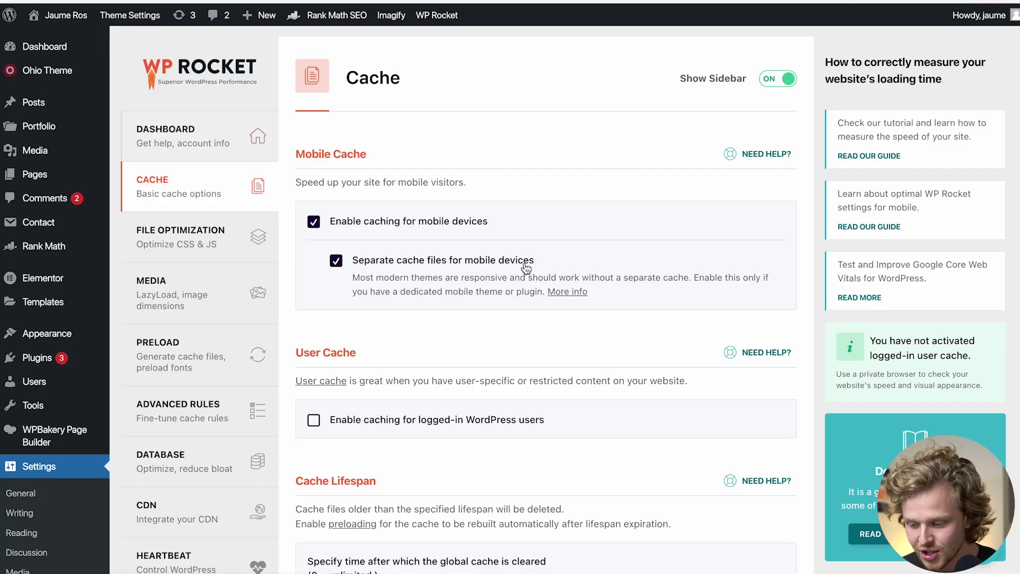
scroll(526, 268, down, 1)
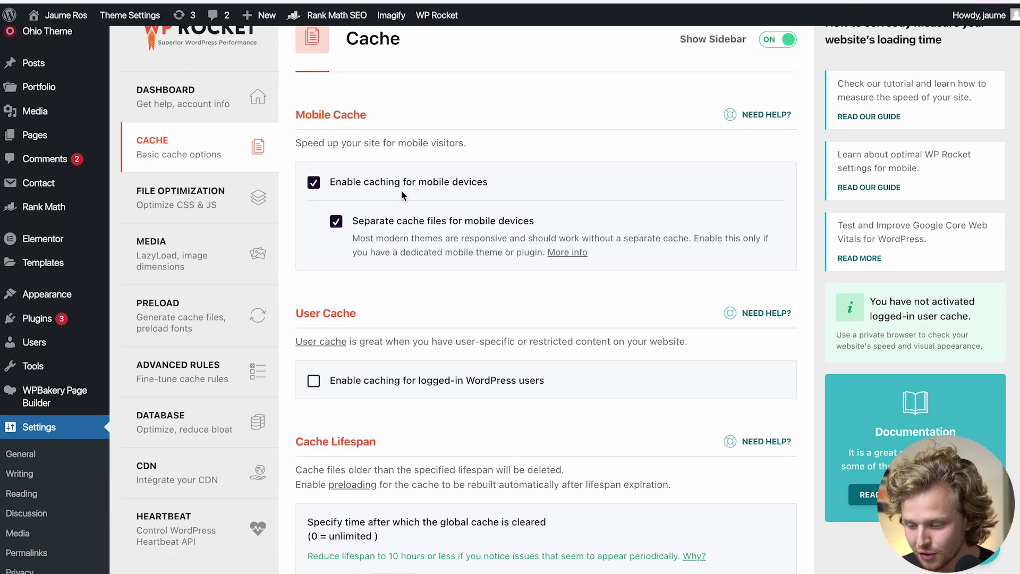
scroll(402, 192, down, 2)
scroll(341, 170, down, 1)
scroll(303, 280, up, 1)
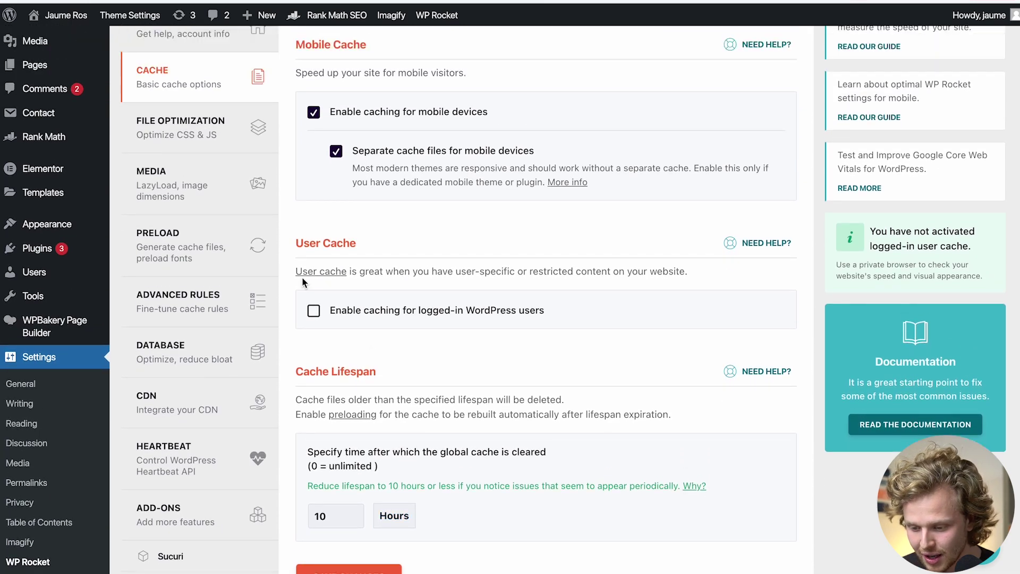
Step: Review WP Rocket's File Optimization settings
click(181, 127)
scroll(382, 213, down, 2)
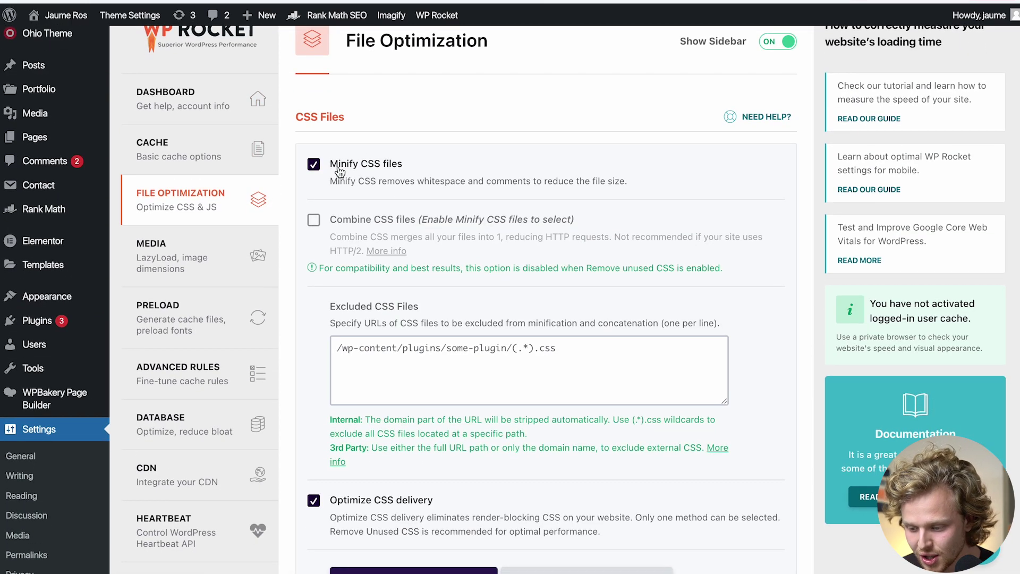
scroll(384, 375, down, 8)
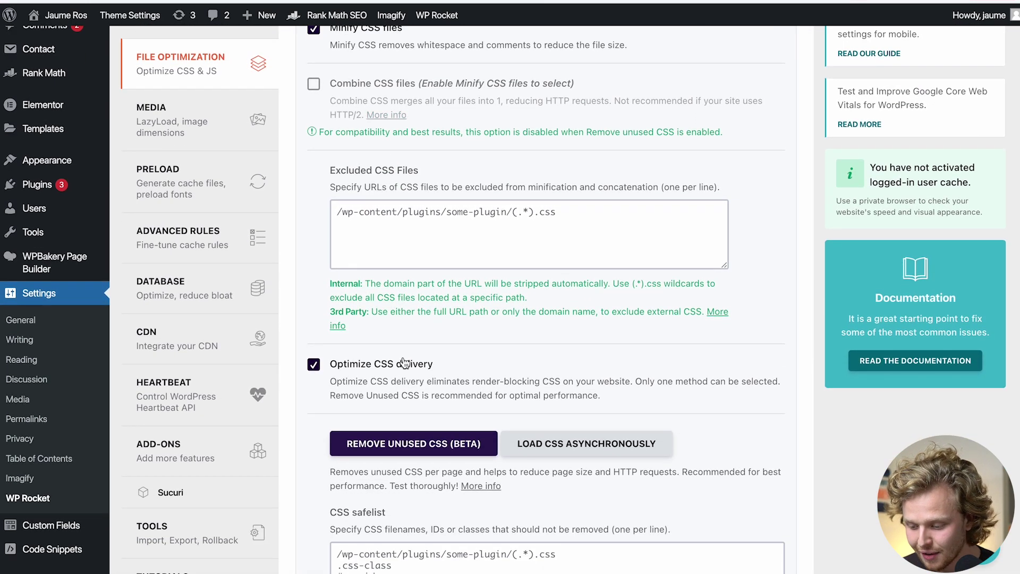
scroll(384, 369, down, 10)
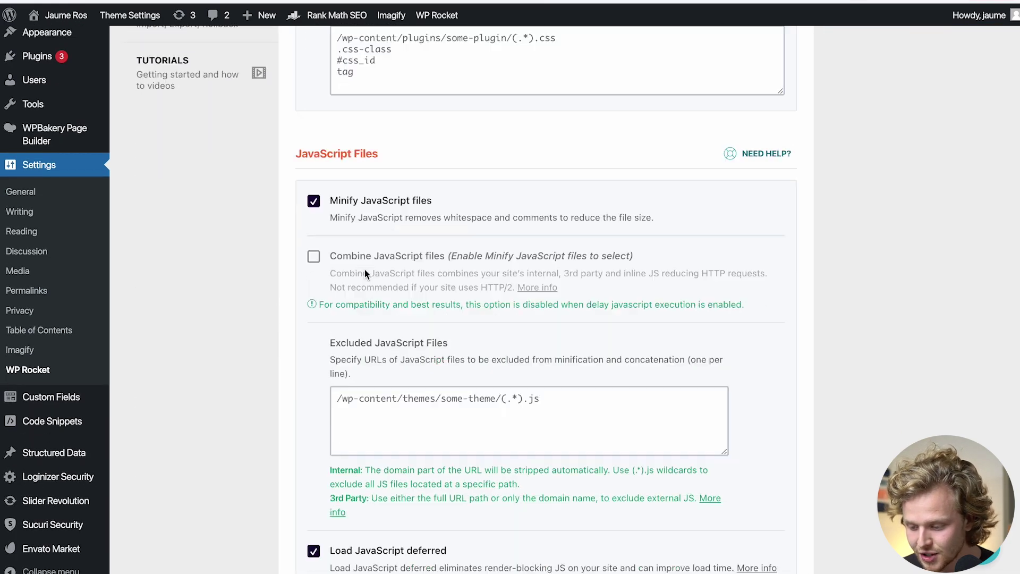
scroll(362, 274, down, 2)
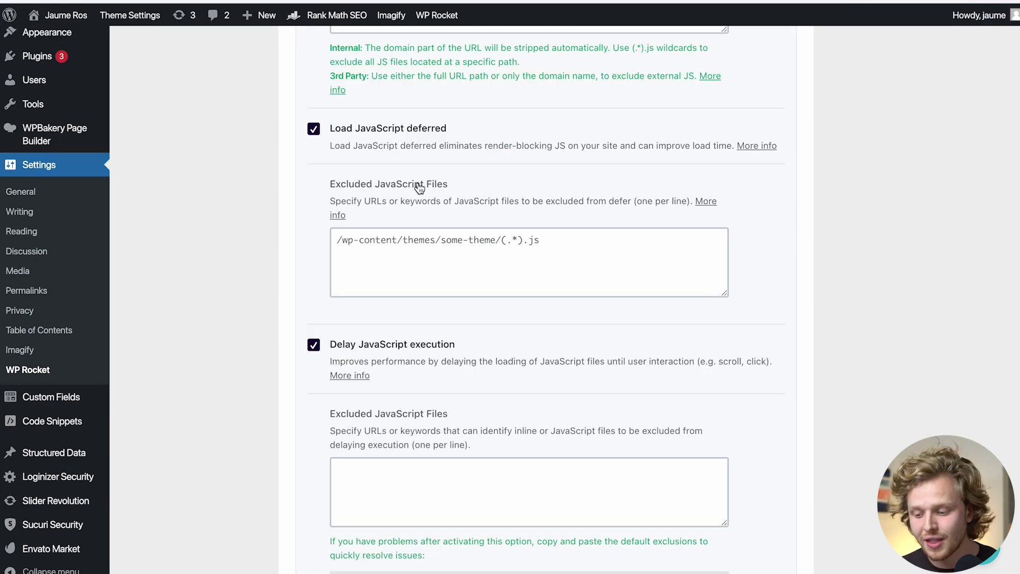
scroll(420, 187, down, 3)
scroll(419, 187, up, 20)
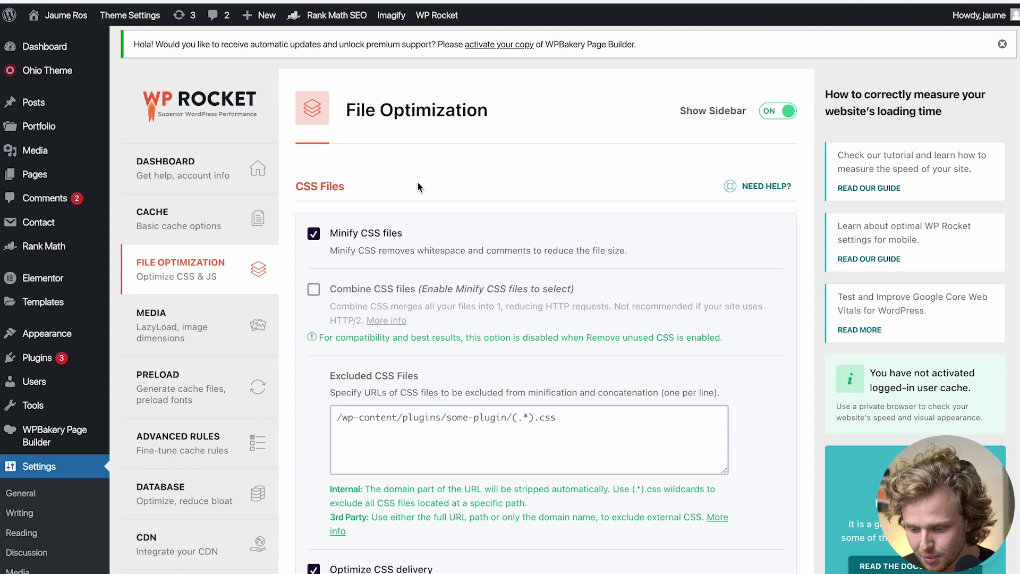
Step: Look over WP Rocket's Media lazy-load, Preload and Advanced Rules settings
click(200, 339)
scroll(501, 359, down, 2)
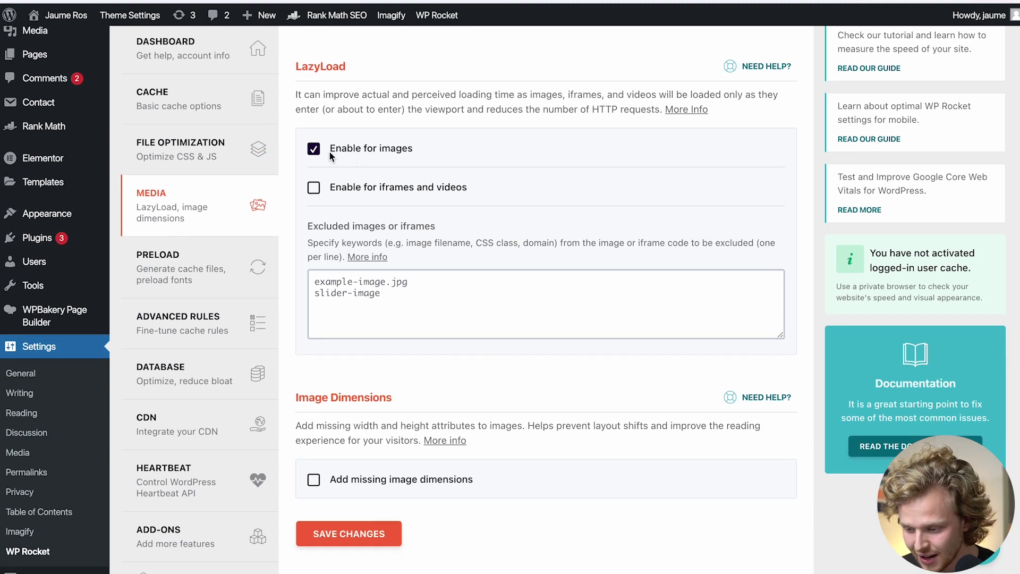
click(248, 252)
scroll(494, 294, down, 5)
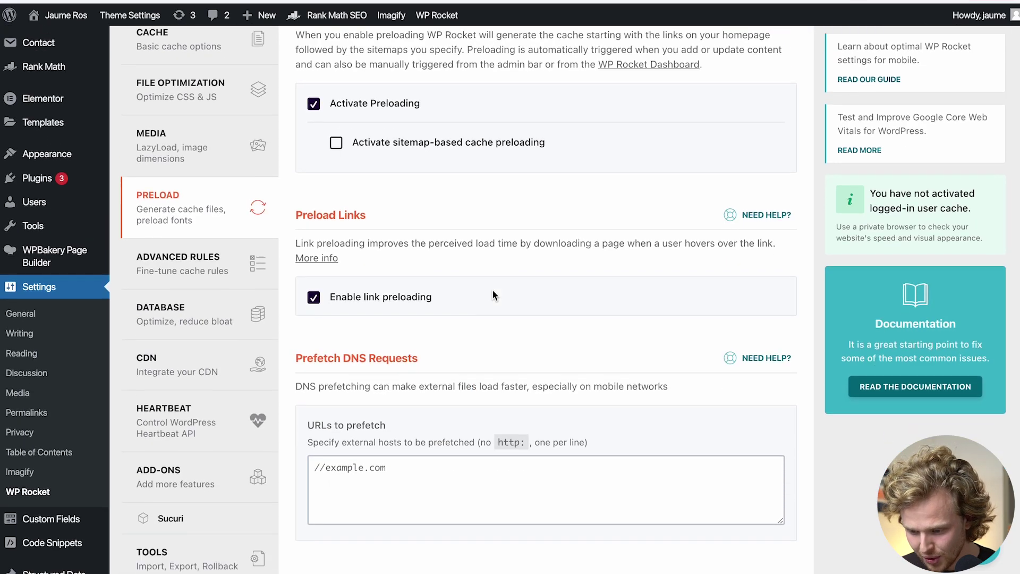
click(186, 154)
scroll(410, 266, down, 3)
Step: Review WP Rocket's Database cleanup (189 revisions, 1 auto draft, 2 trashed) and CDN settings
click(180, 297)
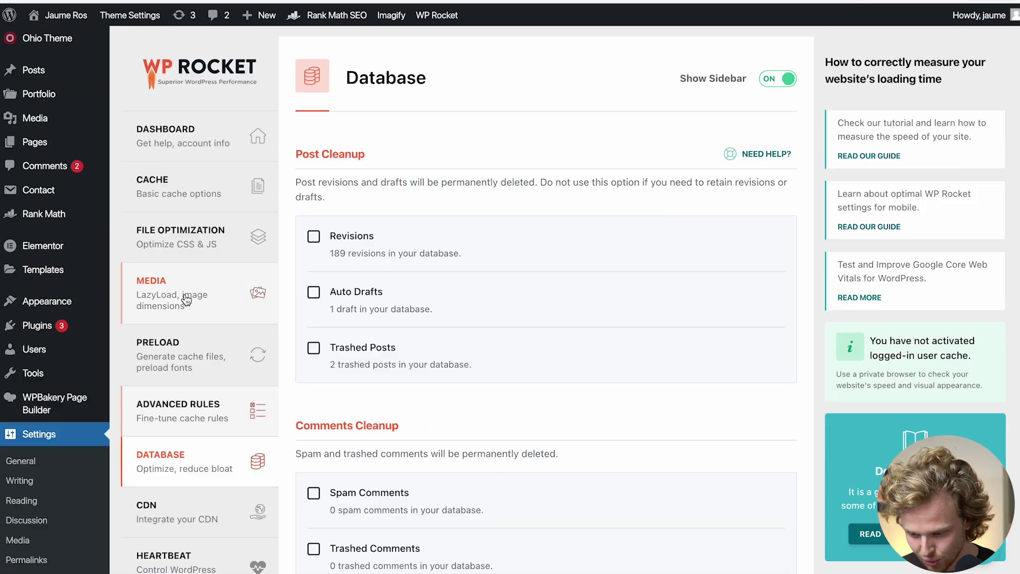
scroll(413, 312, down, 4)
click(175, 247)
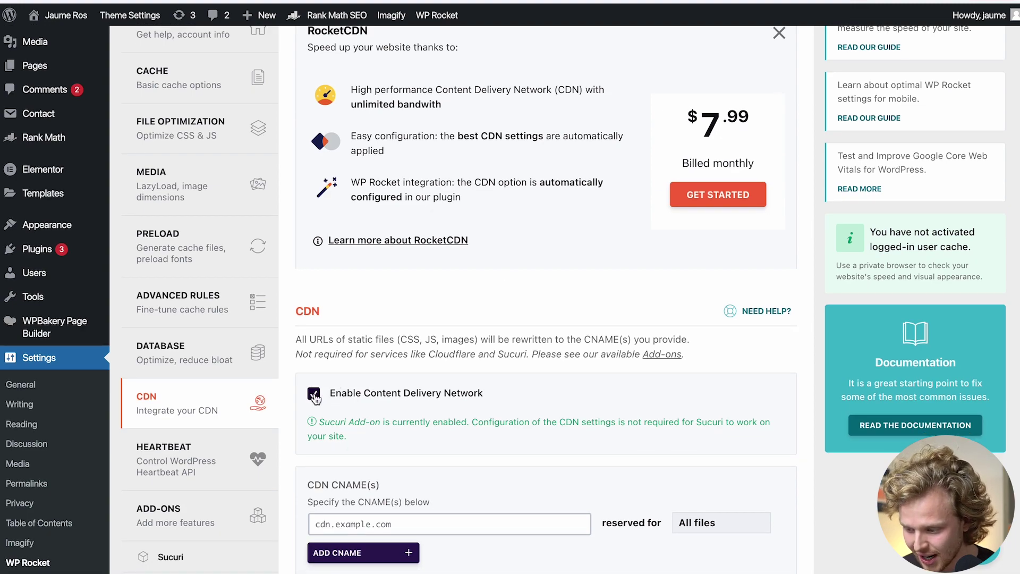
scroll(722, 259, up, 3)
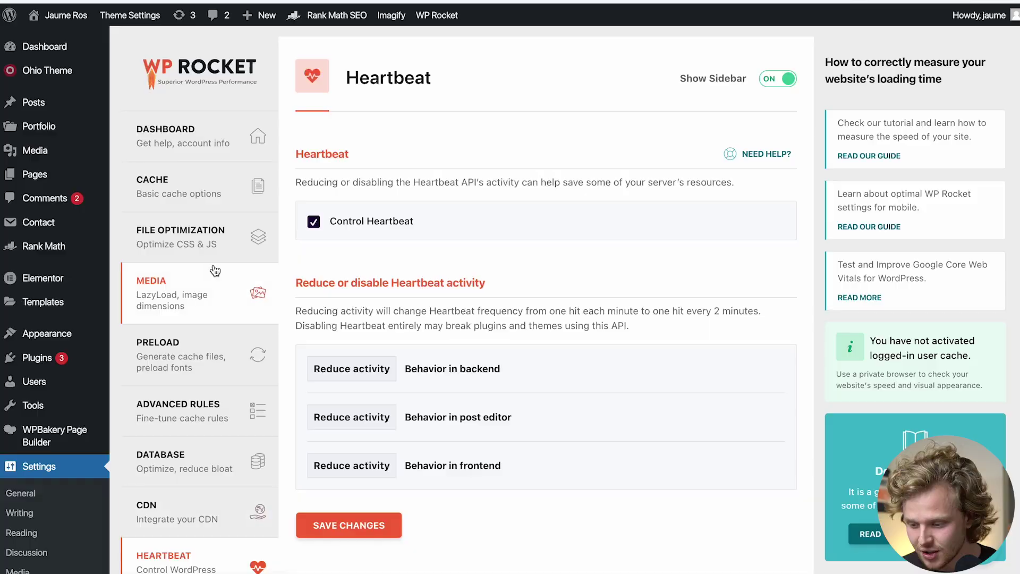
scroll(205, 345, down, 6)
Step: Review WP Rocket's Tools page down to the Rollback section
click(209, 453)
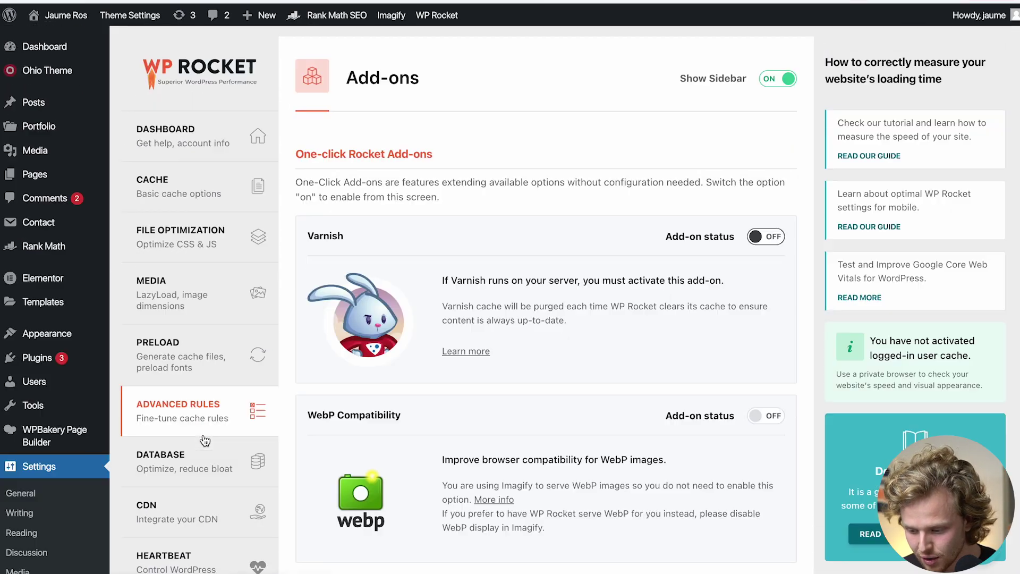
scroll(202, 431, down, 2)
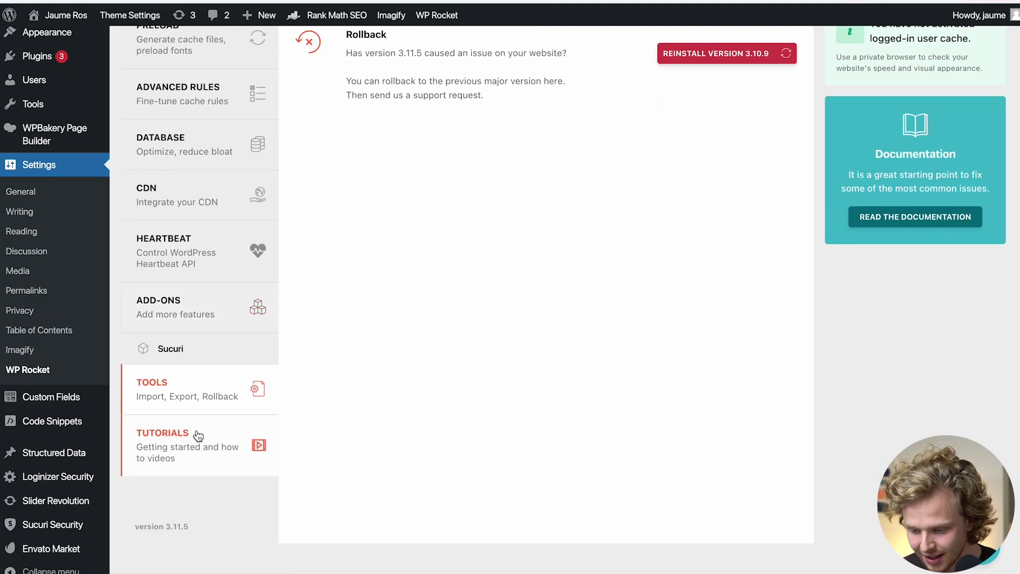
scroll(198, 432, up, 12)
scroll(198, 432, down, 1)
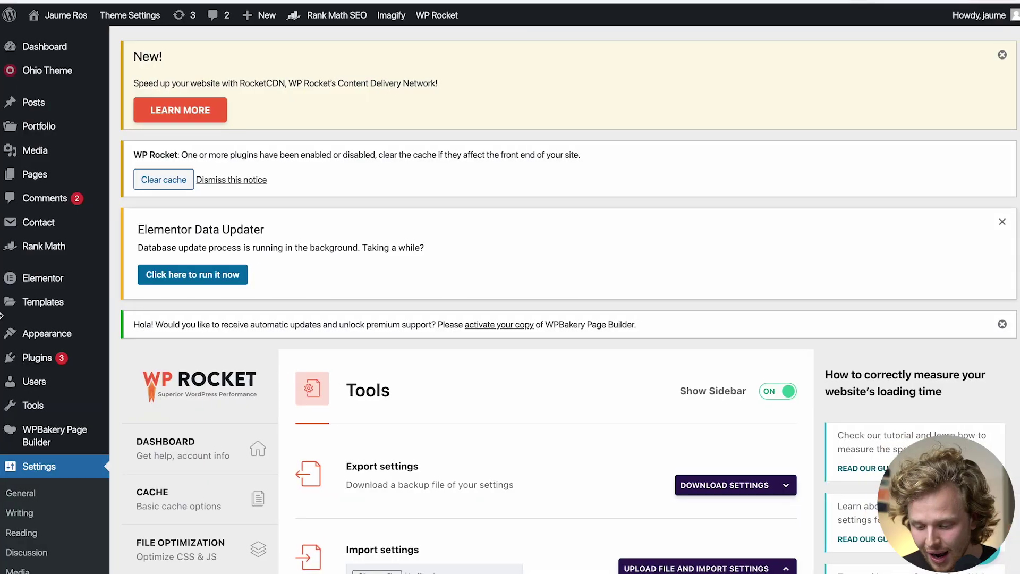
scroll(77, 494, down, 10)
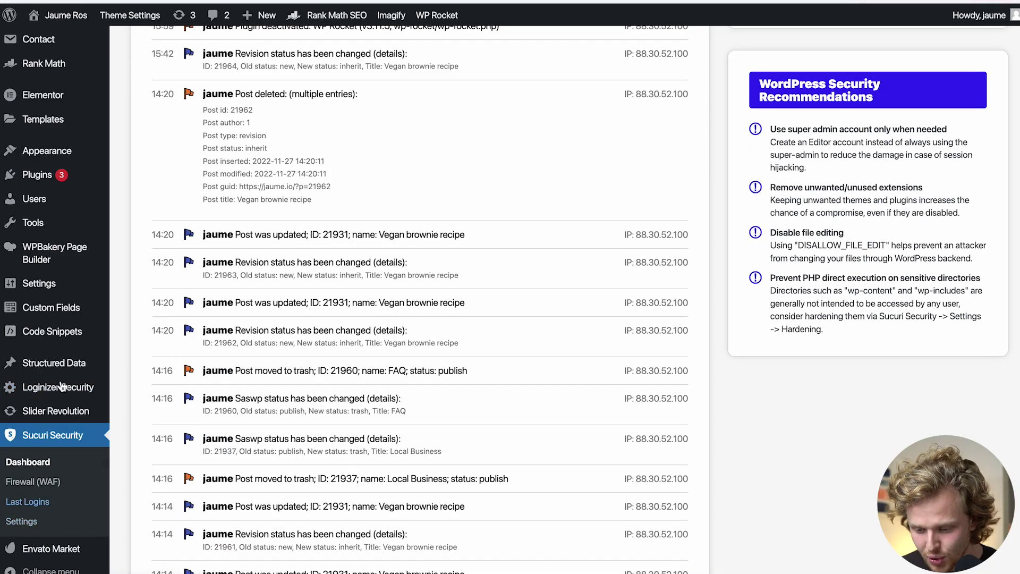
Step: Confirm Reading settings use a static homepage and allow search engine indexing
scroll(60, 386, up, 2)
scroll(80, 371, down, 1)
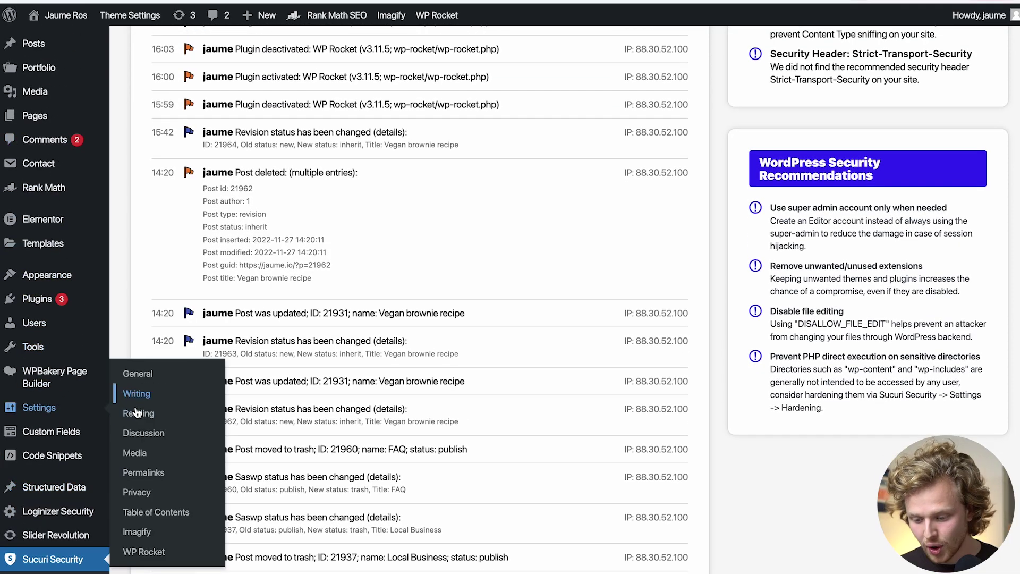
click(141, 416)
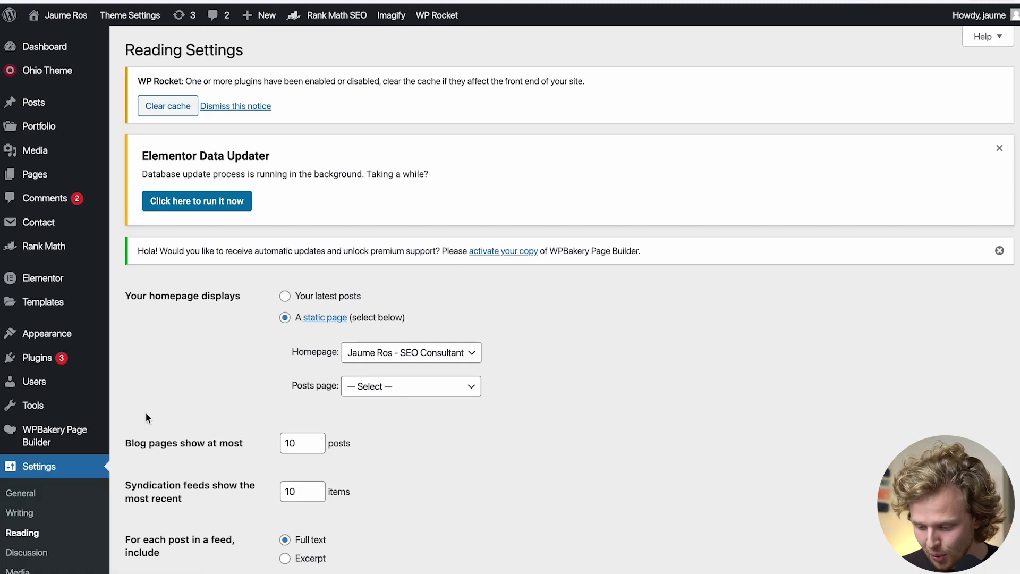
scroll(496, 409, down, 3)
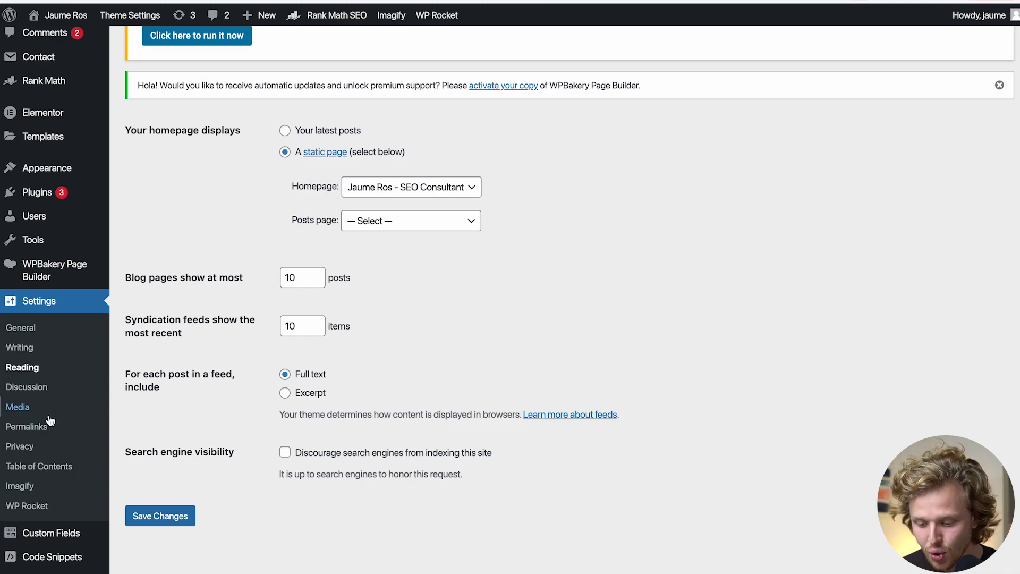
click(25, 426)
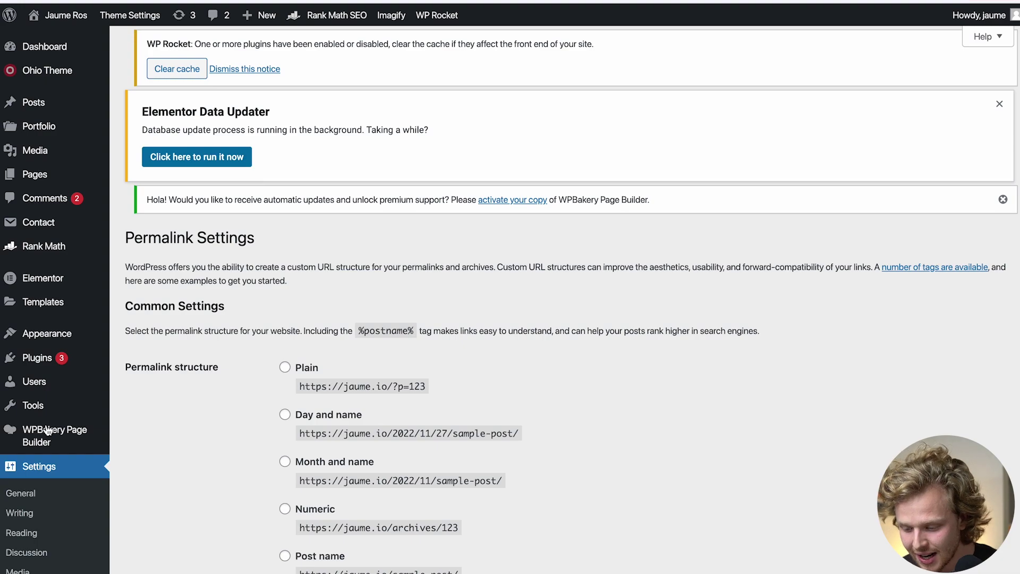
Step: Confirm the permalink custom structure is /%category%/%postname%/
scroll(597, 370, down, 3)
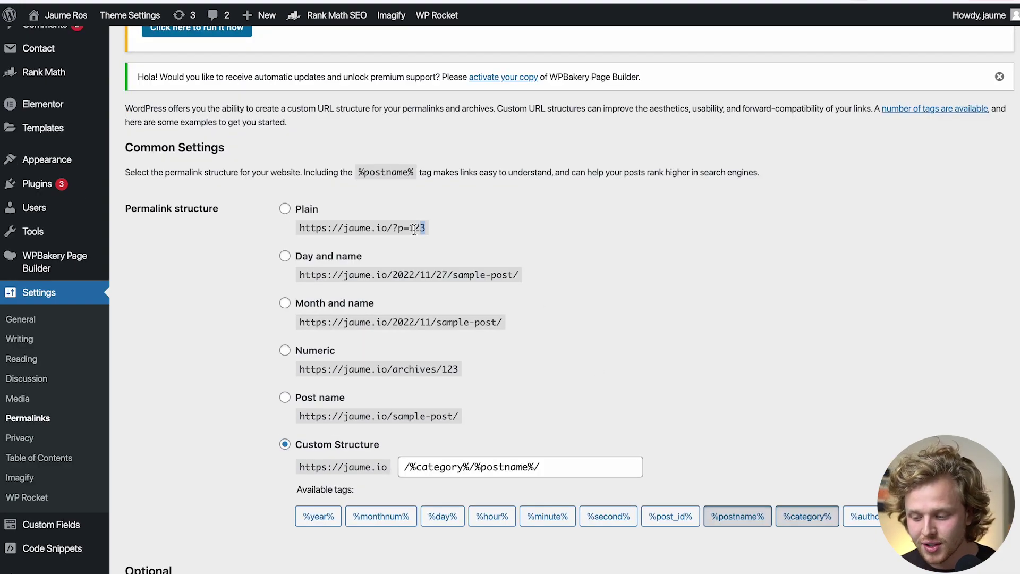
drag(414, 230, 396, 228)
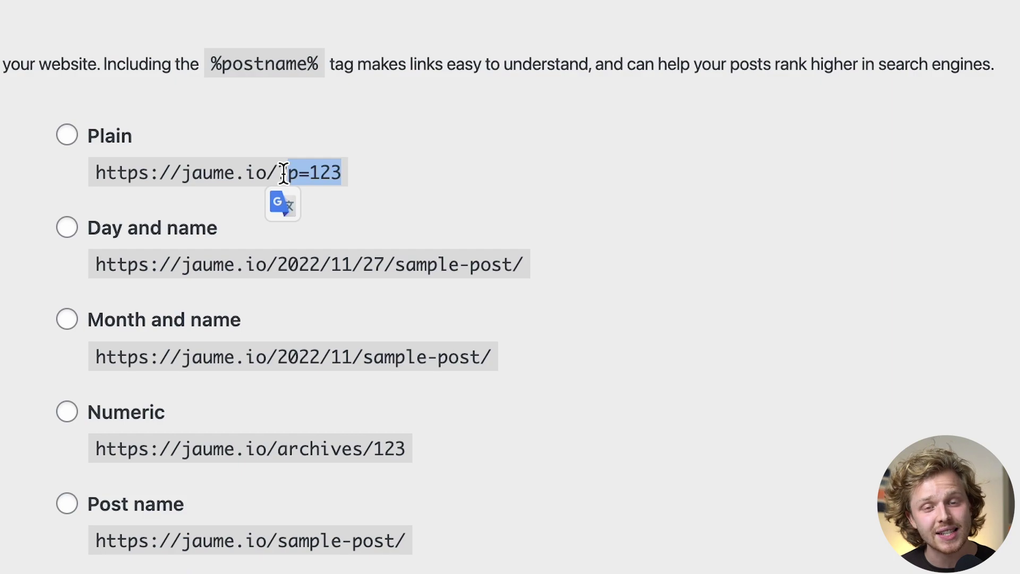
click(414, 201)
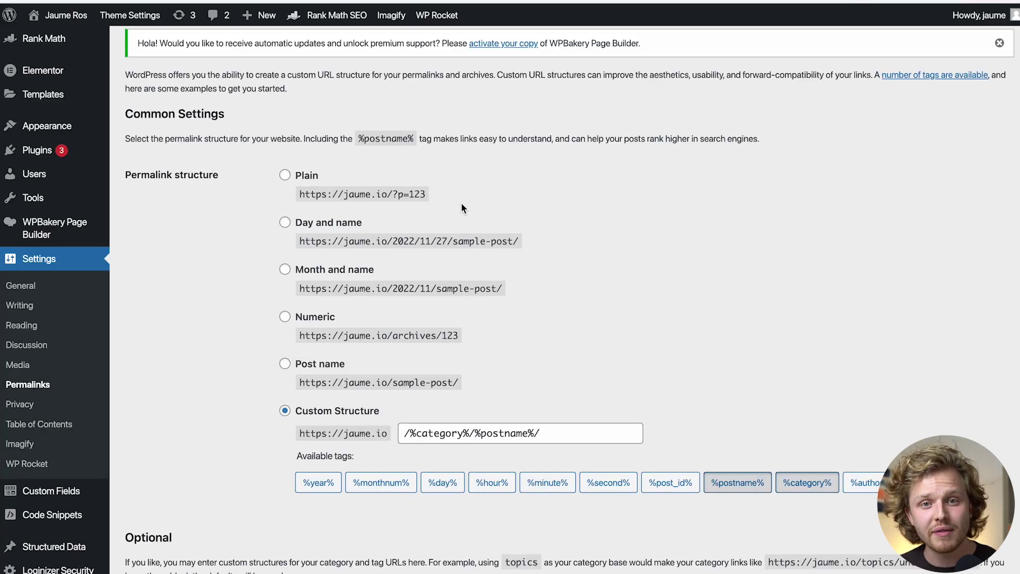
Step: Compare the WordPress Address and Site Address URLs in General Settings to confirm they match
scroll(461, 202, down, 1)
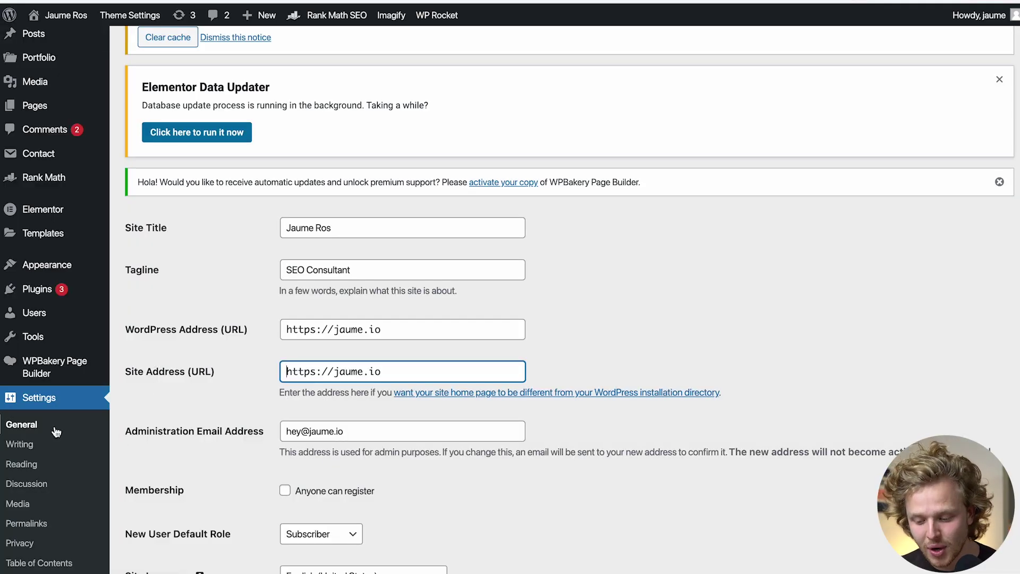
triple_click(402, 327)
click(405, 368)
key(shift+Left)
key(shift+Left)
key(shift+Left)
key(shift+Left)
key(shift+Left)
key(shift+Left)
key(shift+Left)
key(shift+Left)
key(shift+Left)
key(shift+Left)
key(shift+Left)
key(shift+Left)
key(shift+Left)
key(shift+Left)
key(shift+Left)
key(shift+Left)
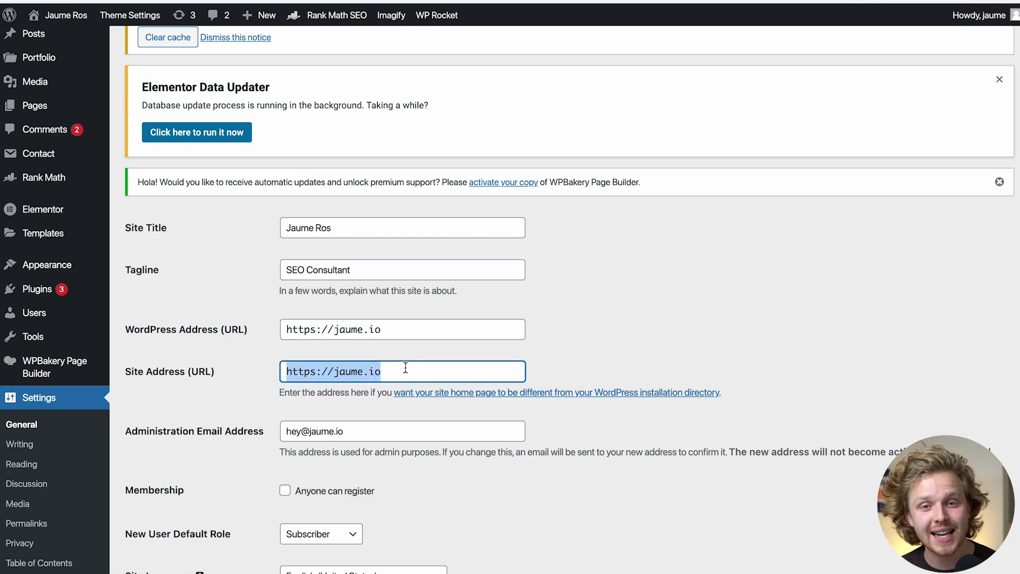